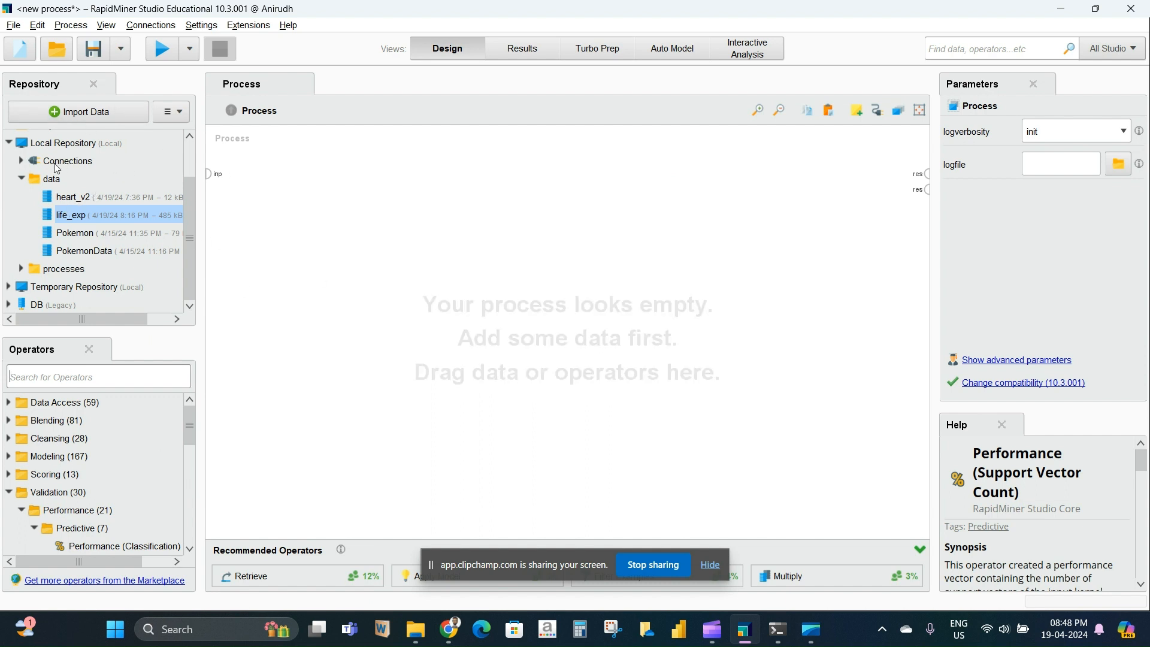
Step: Look through the local repository's processes folder and the available operator categories, including the predictive performance operators
{"action": "left_click", "coordinate": [21, 269]}
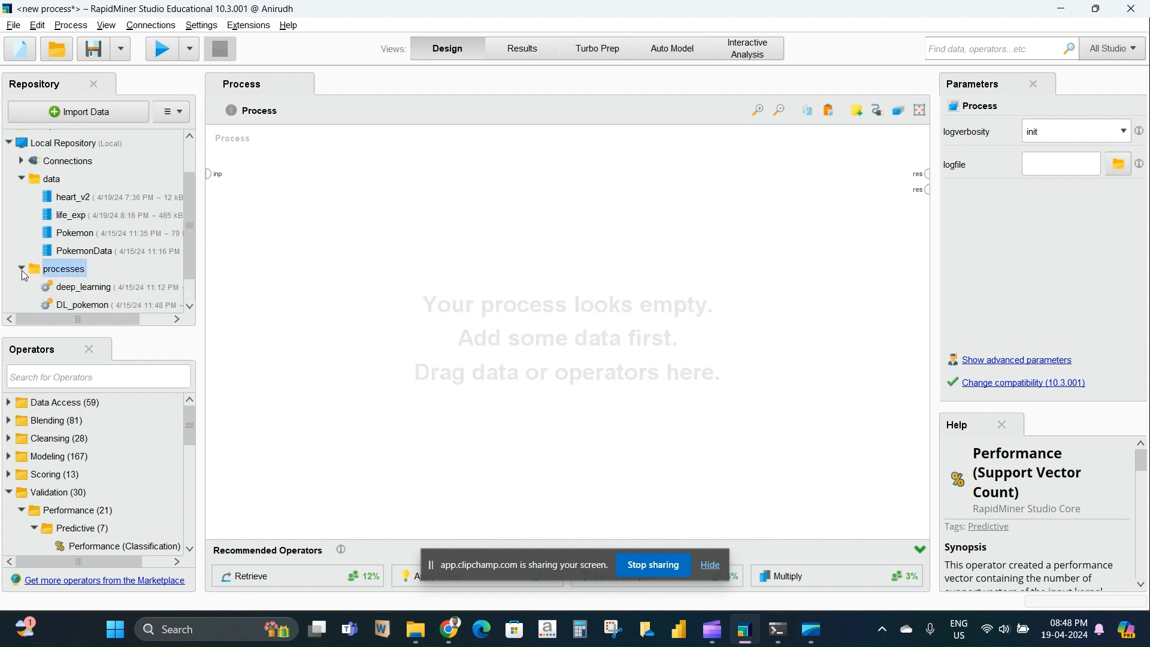
{"action": "left_click", "coordinate": [22, 269]}
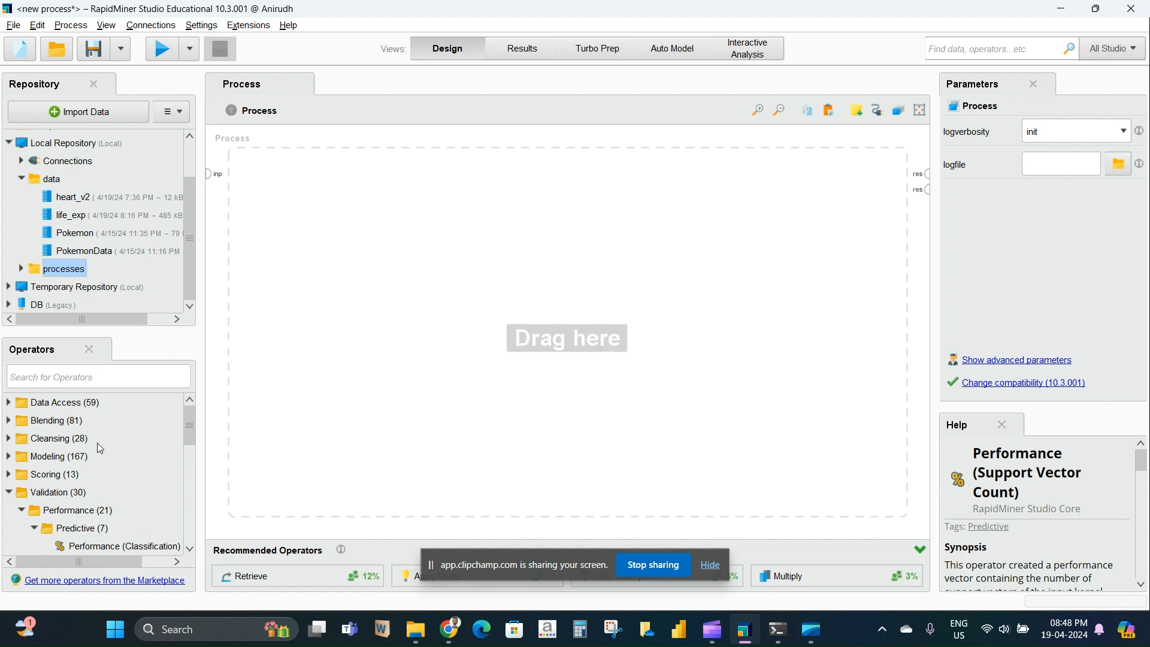
{"action": "scroll", "coordinate": [107, 450], "scroll_direction": "down", "scroll_amount": 3}
{"action": "scroll", "coordinate": [104, 490], "scroll_direction": "up", "scroll_amount": 3}
{"action": "scroll", "coordinate": [113, 470], "scroll_direction": "down", "scroll_amount": 2}
{"action": "scroll", "coordinate": [113, 455], "scroll_direction": "down", "scroll_amount": 5}
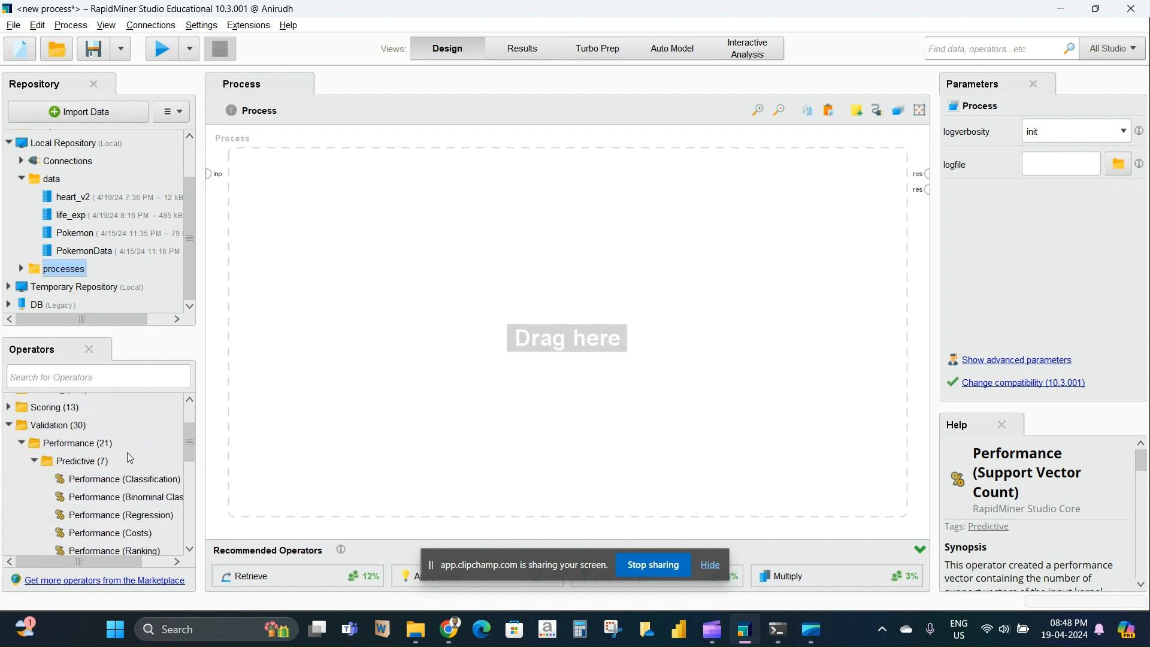
{"action": "scroll", "coordinate": [117, 492], "scroll_direction": "up", "scroll_amount": 2}
{"action": "scroll", "coordinate": [117, 492], "scroll_direction": "up", "scroll_amount": 2}
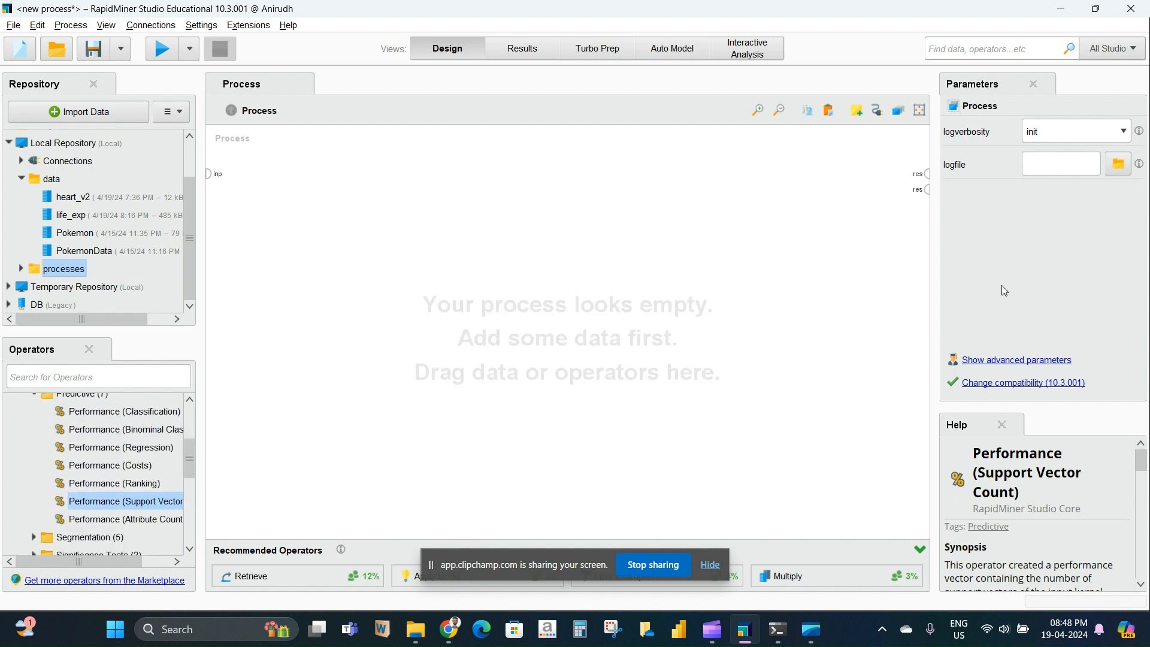
{"action": "scroll", "coordinate": [84, 441], "scroll_direction": "up", "scroll_amount": 3}
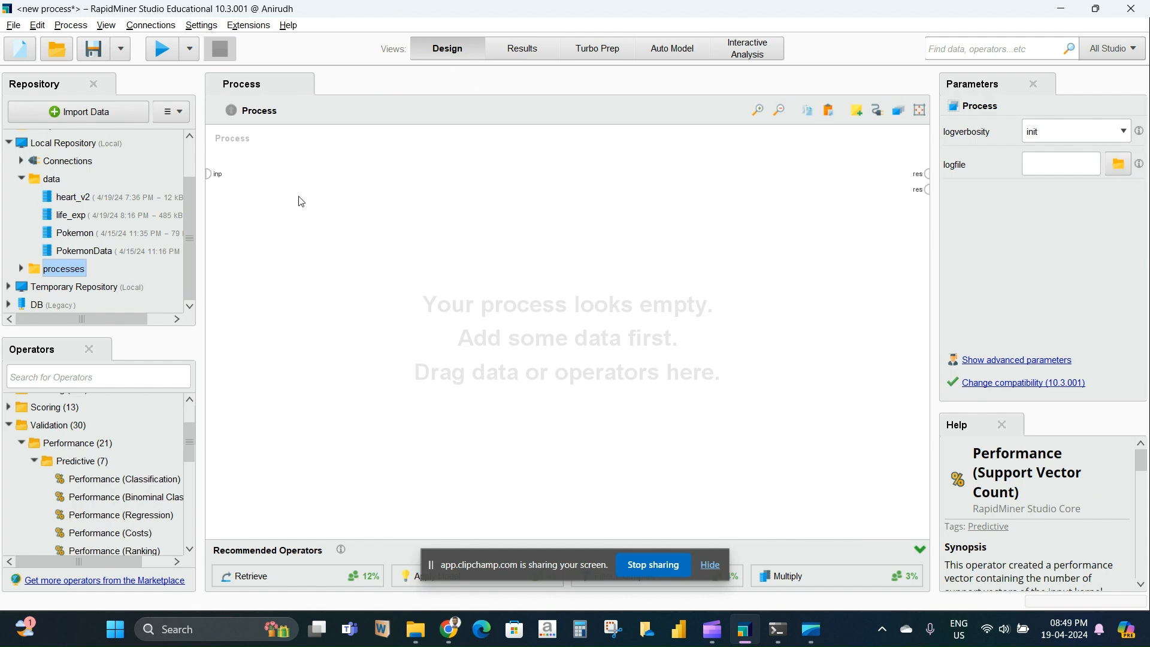
Step: Look through the Results, Auto Model and Interactive Analysis views
{"action": "left_click", "coordinate": [504, 52]}
{"action": "left_click", "coordinate": [670, 49]}
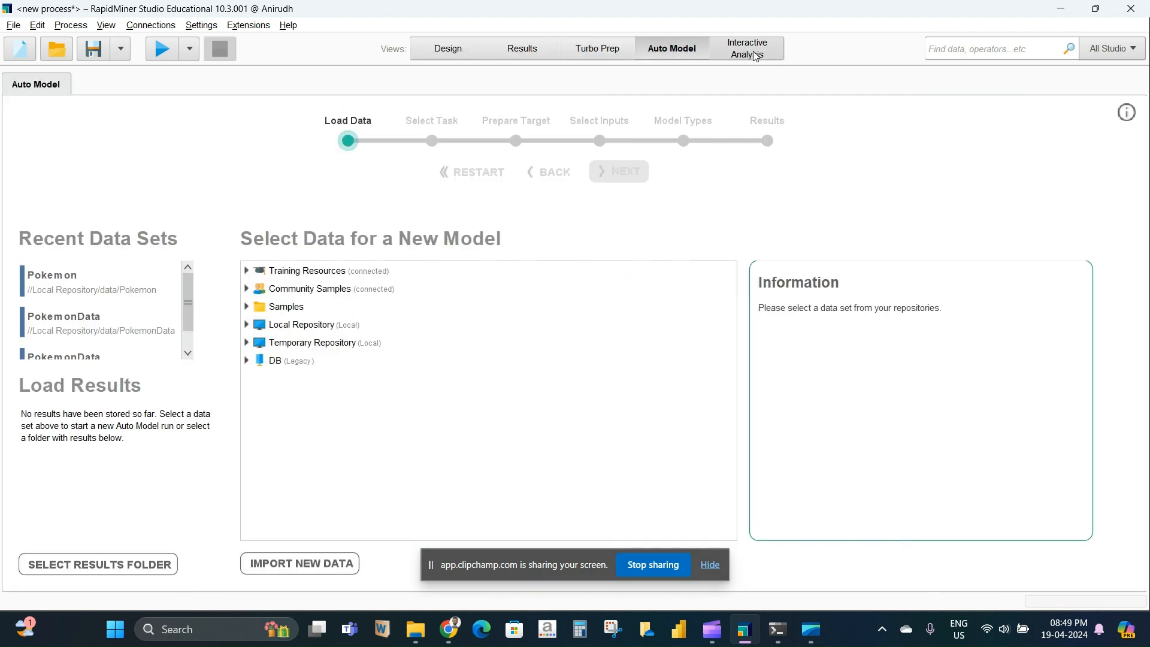
{"action": "left_click", "coordinate": [754, 56]}
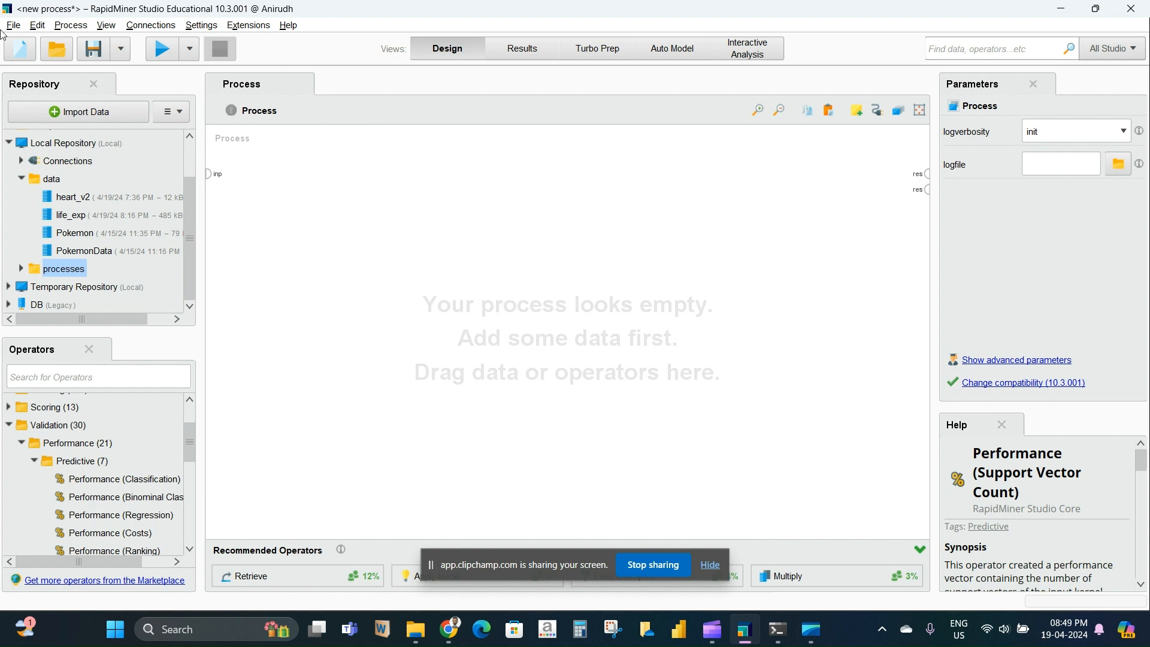
{"action": "scroll", "coordinate": [149, 222], "scroll_direction": "up", "scroll_amount": 1}
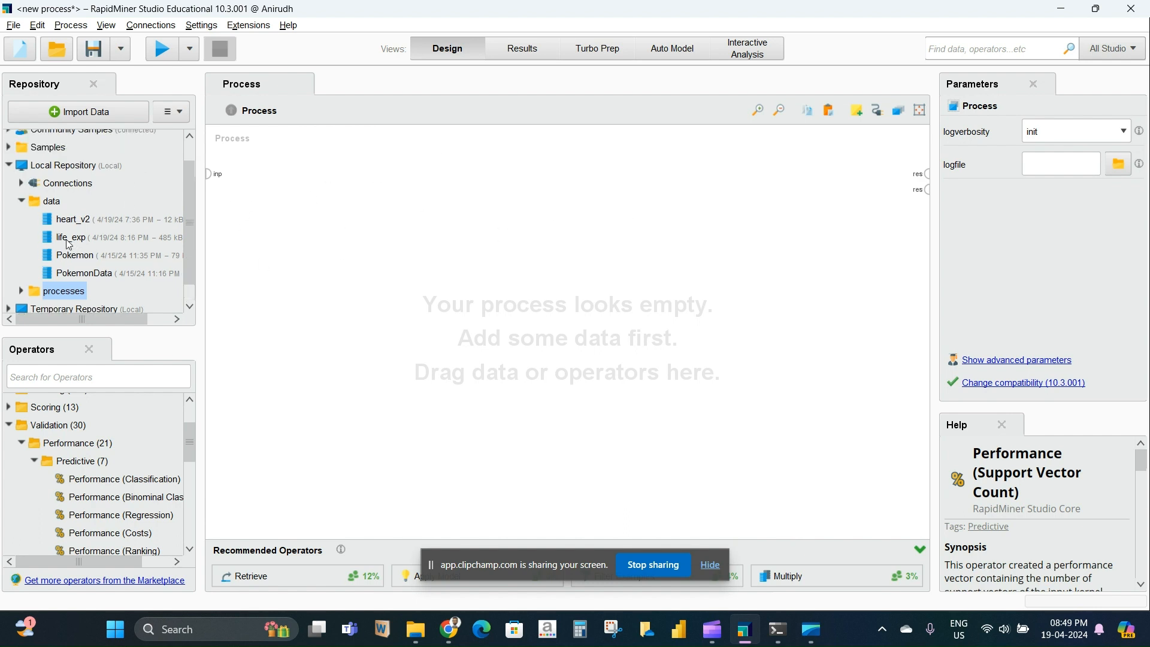
{"action": "left_click", "coordinate": [78, 111]}
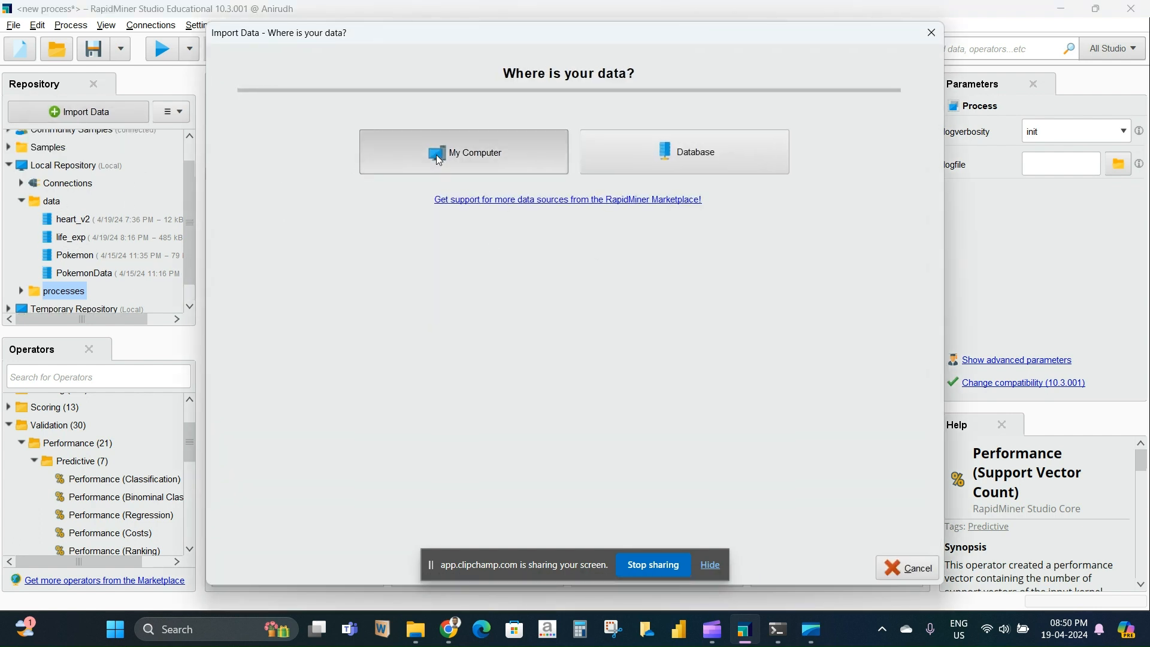
{"action": "left_click", "coordinate": [462, 151]}
{"action": "left_click", "coordinate": [836, 118]}
{"action": "double_click", "coordinate": [383, 171]}
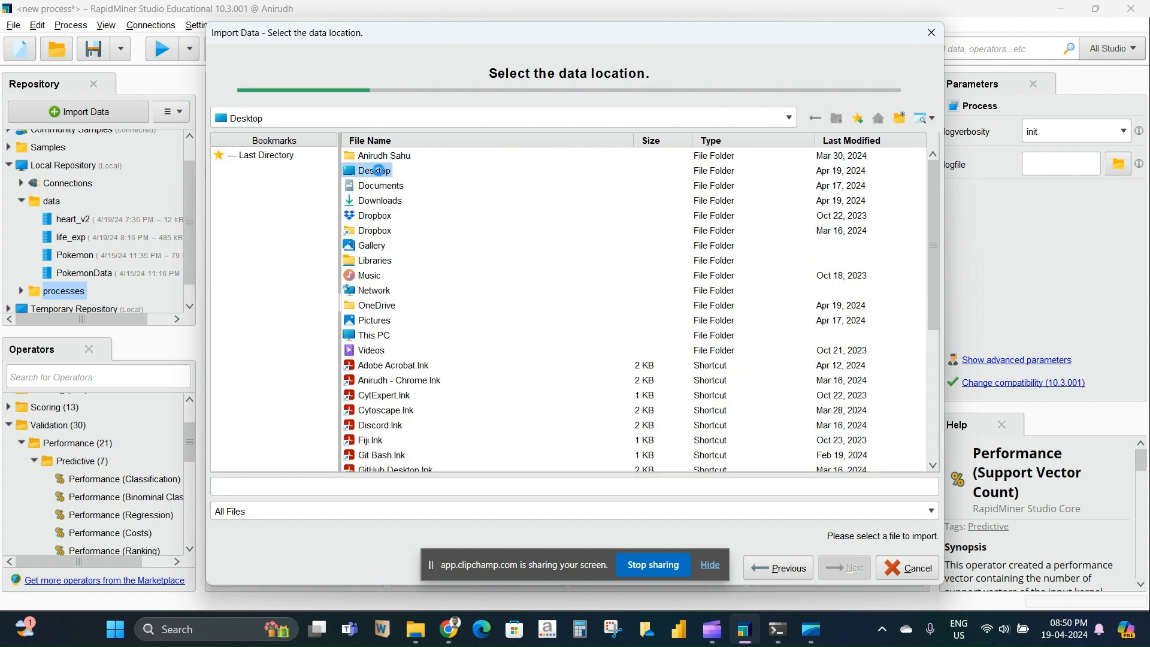
{"action": "left_click", "coordinate": [381, 262]}
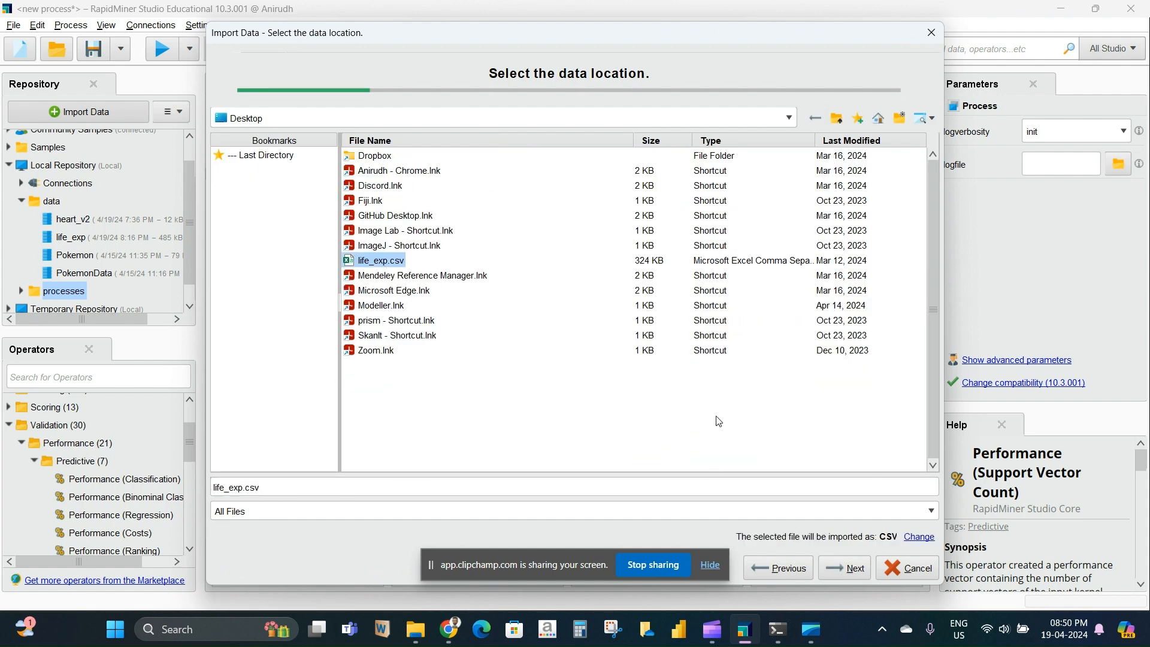
{"action": "left_click", "coordinate": [908, 569]}
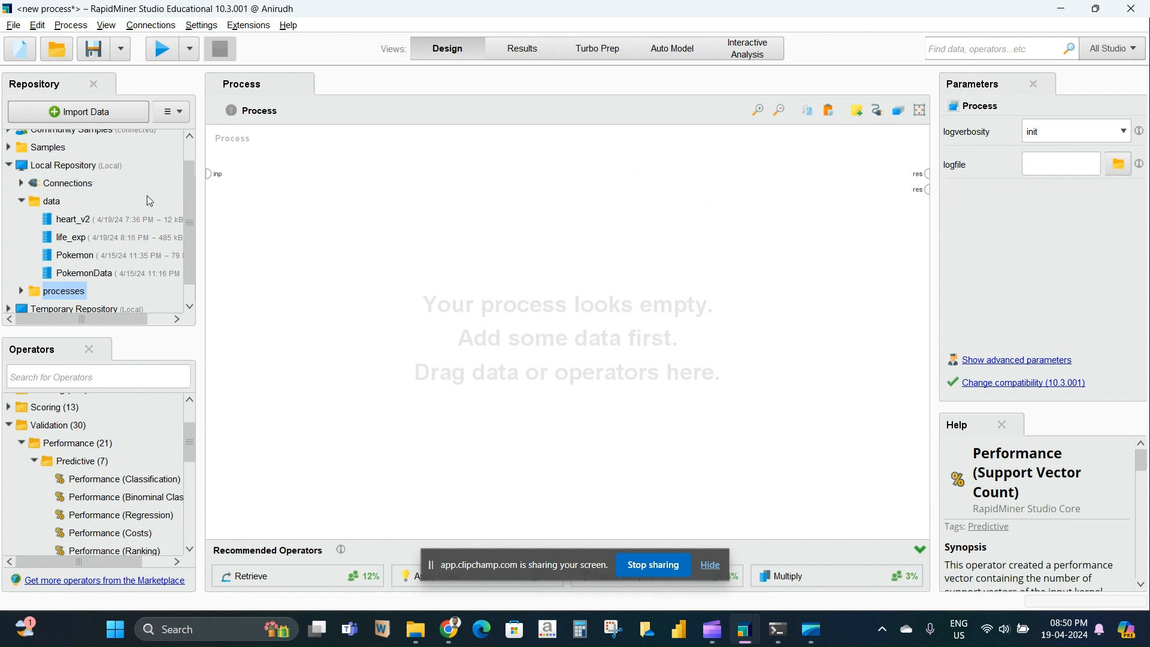
Step: Add the life_exp dataset from the local repository to the process and connect its output to the first result port
{"action": "scroll", "coordinate": [149, 200], "scroll_direction": "down", "scroll_amount": 1}
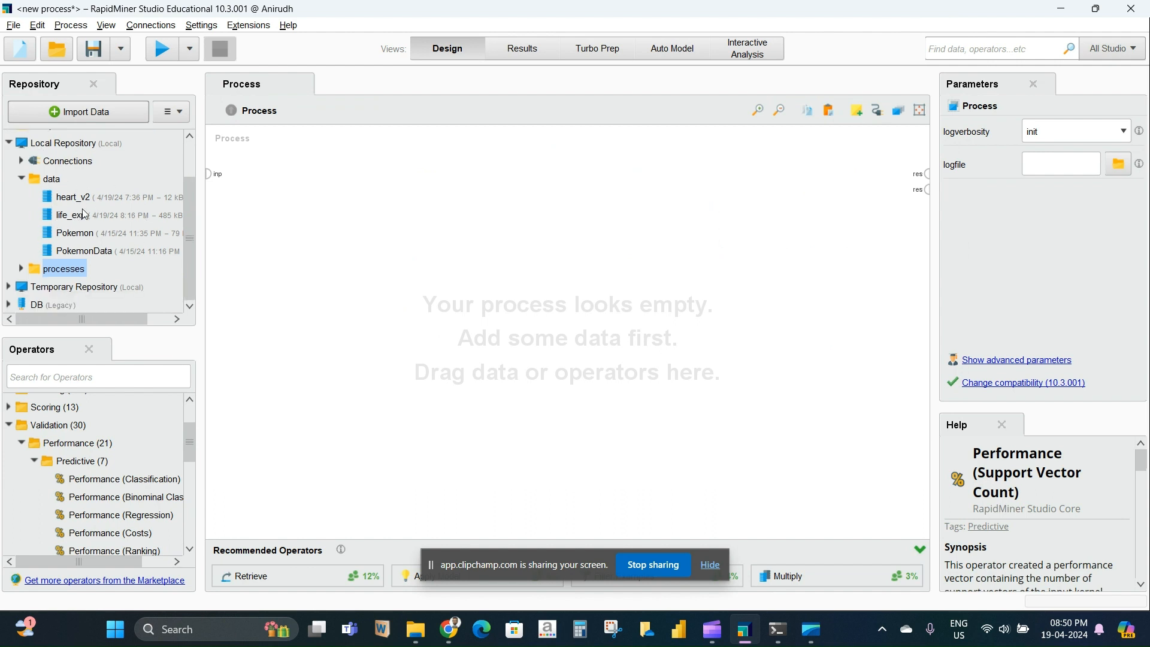
{"action": "left_click_drag", "start_coordinate": [64, 223], "coordinate": [320, 255]}
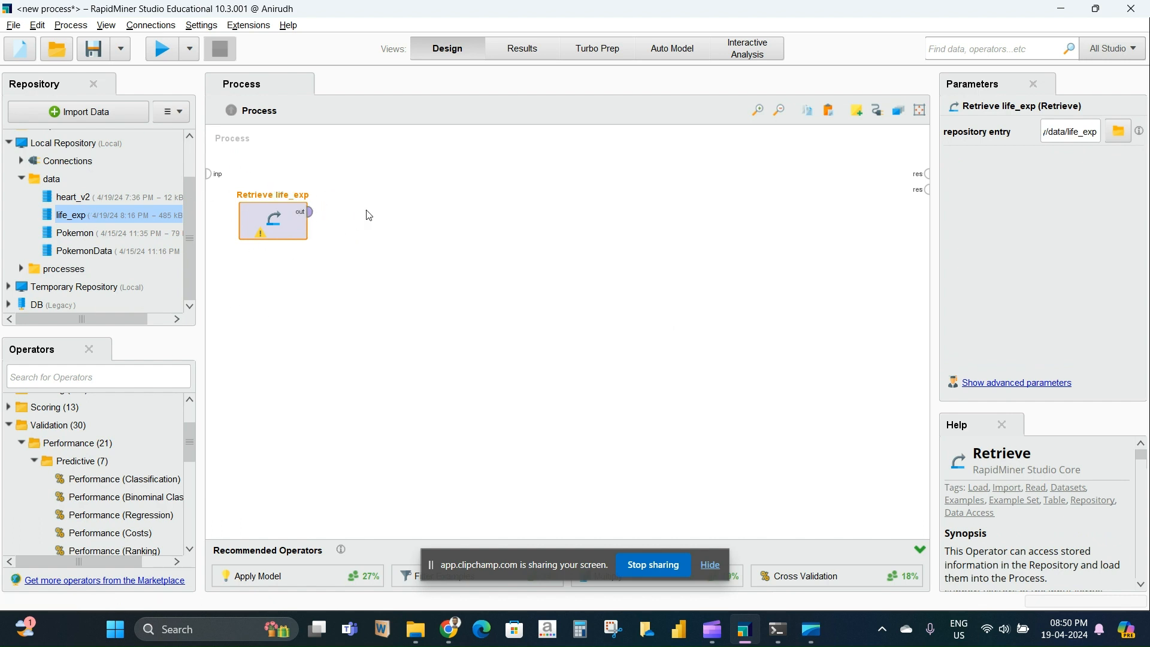
{"action": "left_click_drag", "start_coordinate": [309, 212], "coordinate": [928, 173]}
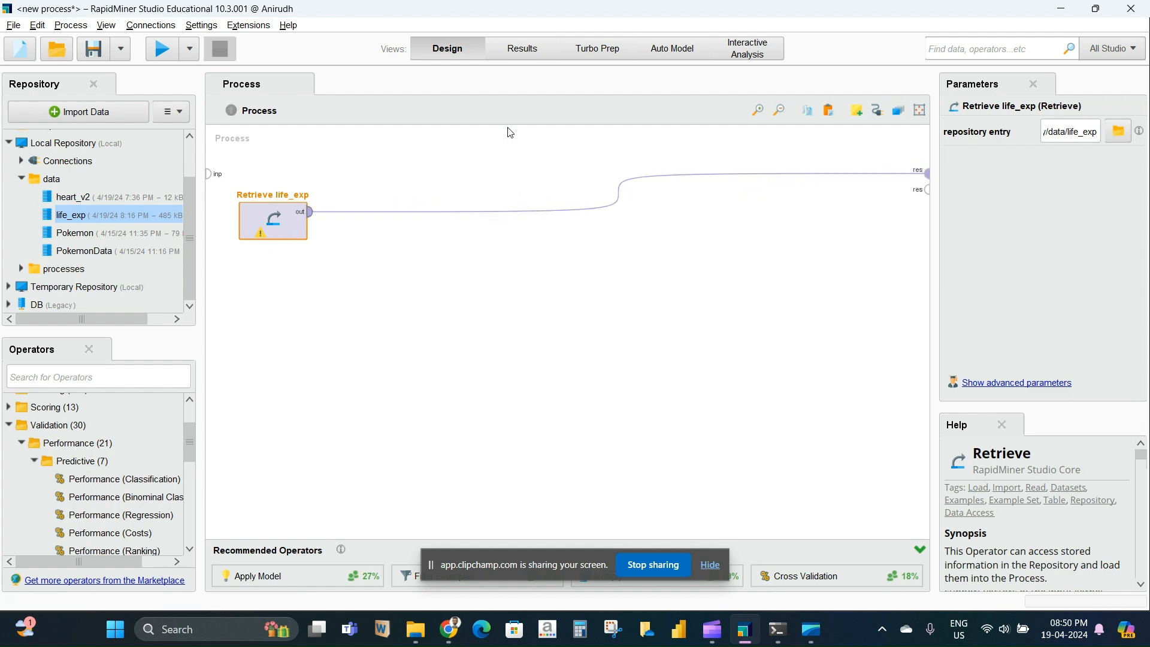
Step: Look over the earlier performance and Random Forest results, and run the process to output the life_exp data
{"action": "left_click", "coordinate": [522, 48]}
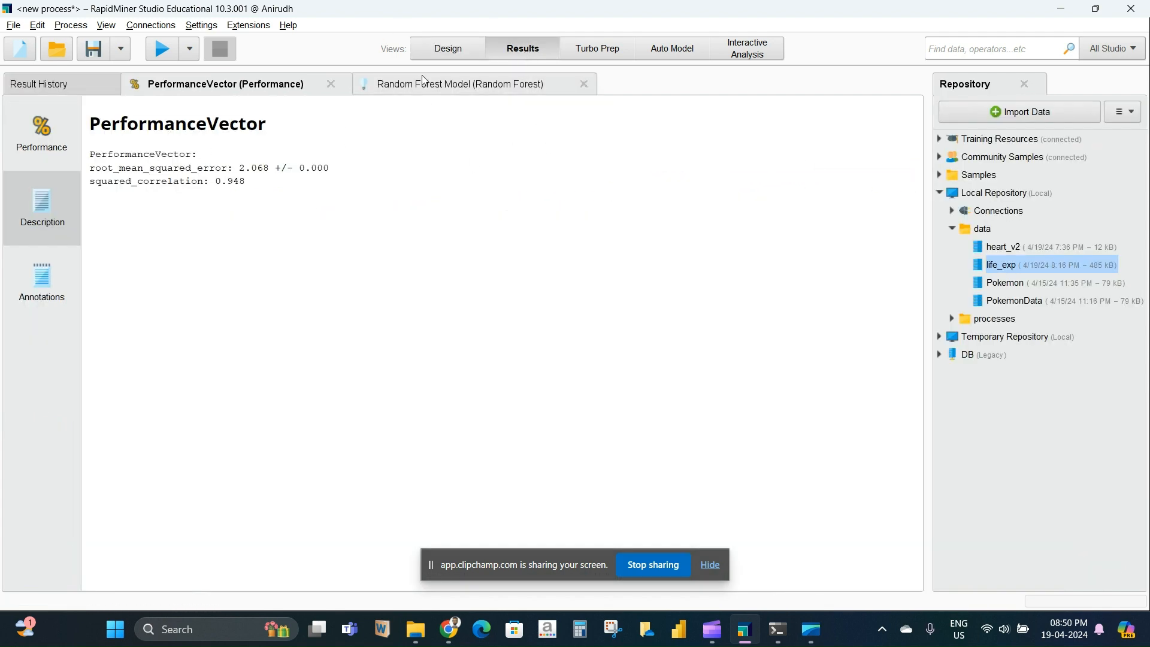
{"action": "left_click", "coordinate": [435, 84]}
{"action": "left_click", "coordinate": [279, 89]}
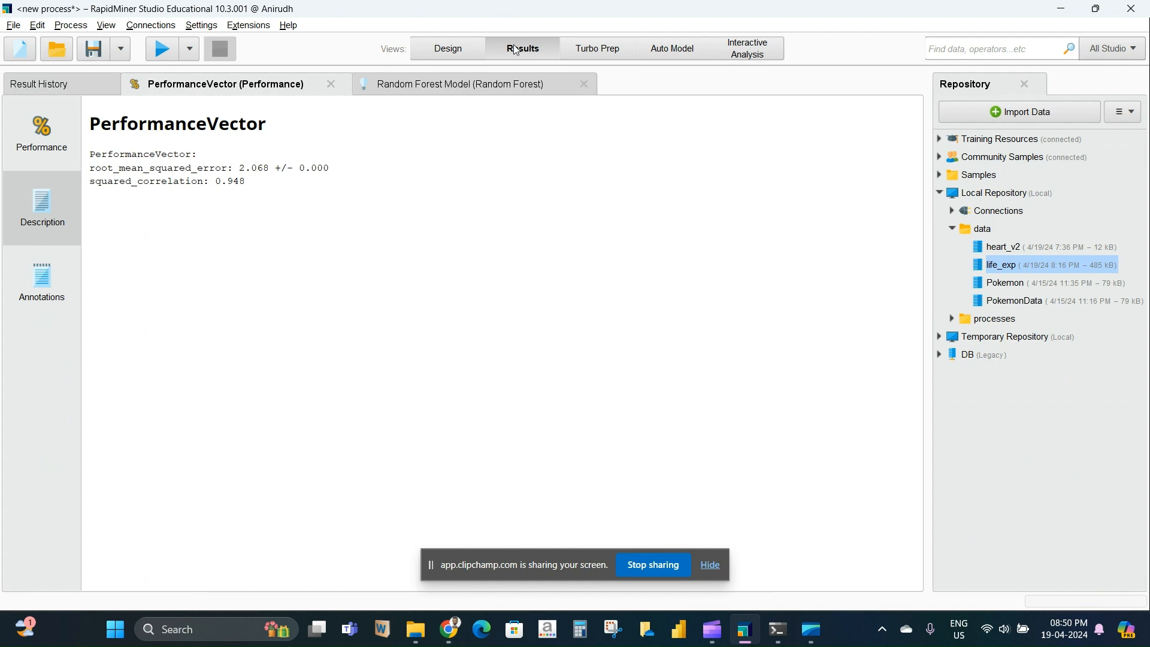
{"action": "left_click", "coordinate": [157, 52]}
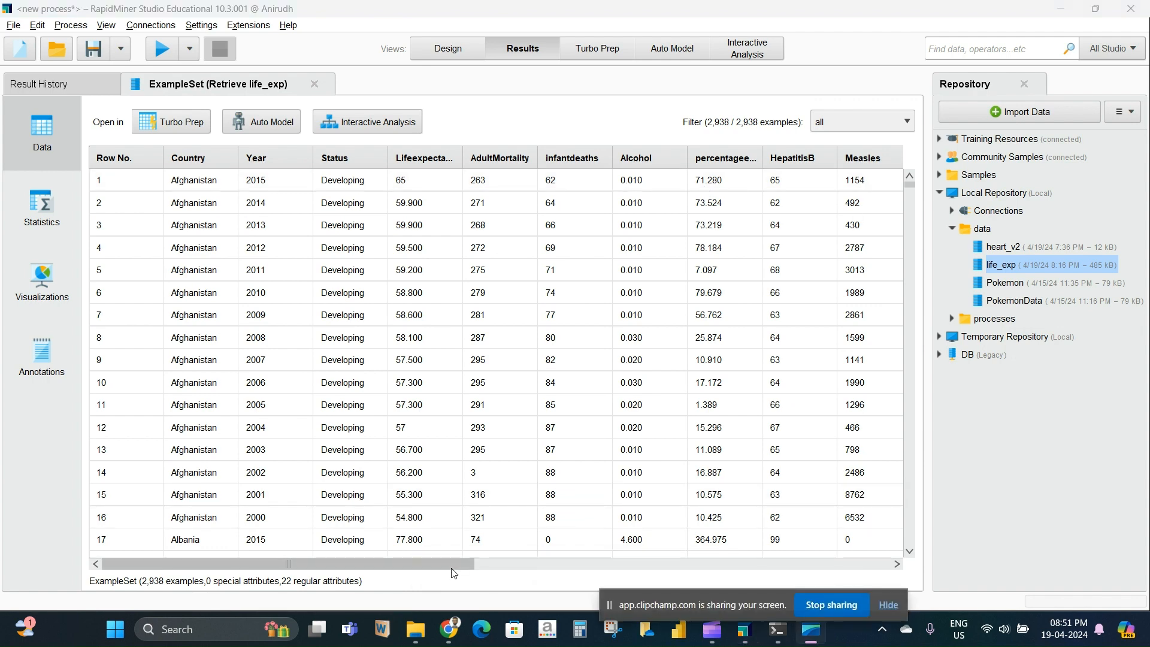
Step: Examine the columns and rows of the life_exp data table
{"action": "left_click_drag", "start_coordinate": [462, 565], "coordinate": [810, 565]}
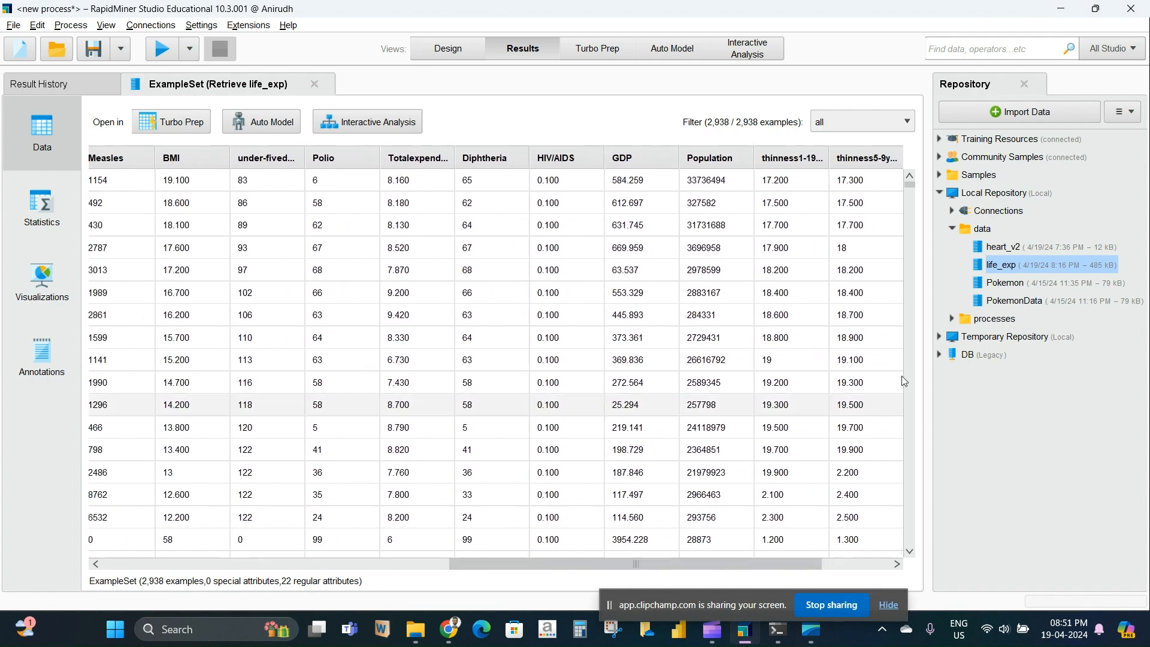
{"action": "left_click_drag", "start_coordinate": [614, 564], "coordinate": [266, 563]}
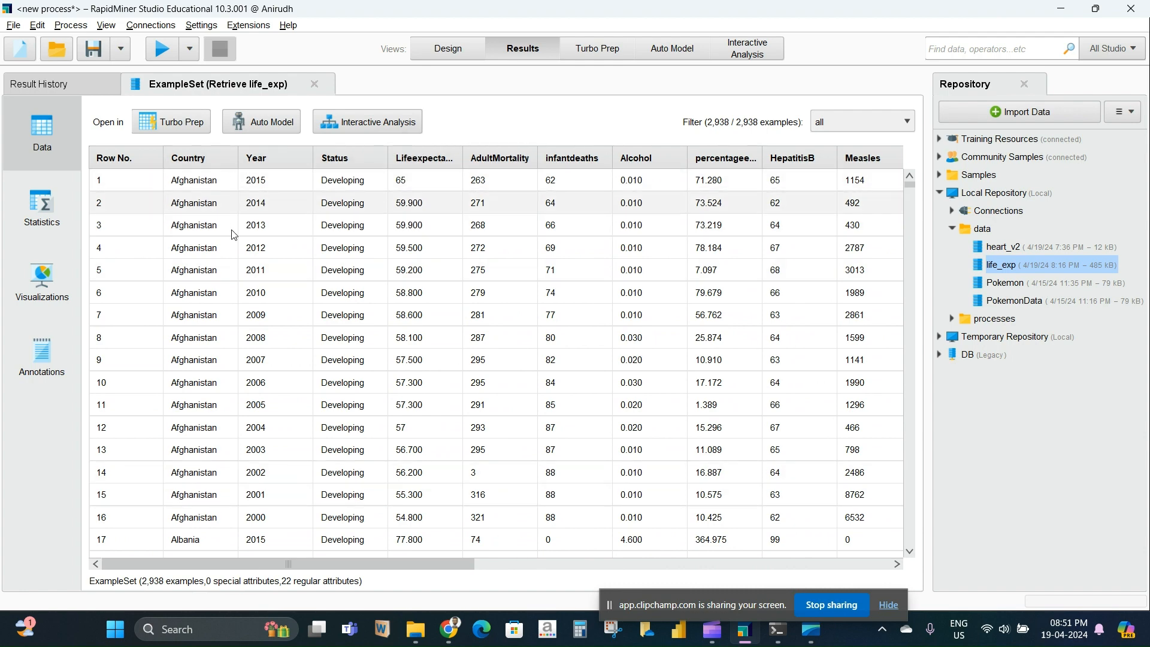
{"action": "scroll", "coordinate": [347, 354], "scroll_direction": "down", "scroll_amount": 4}
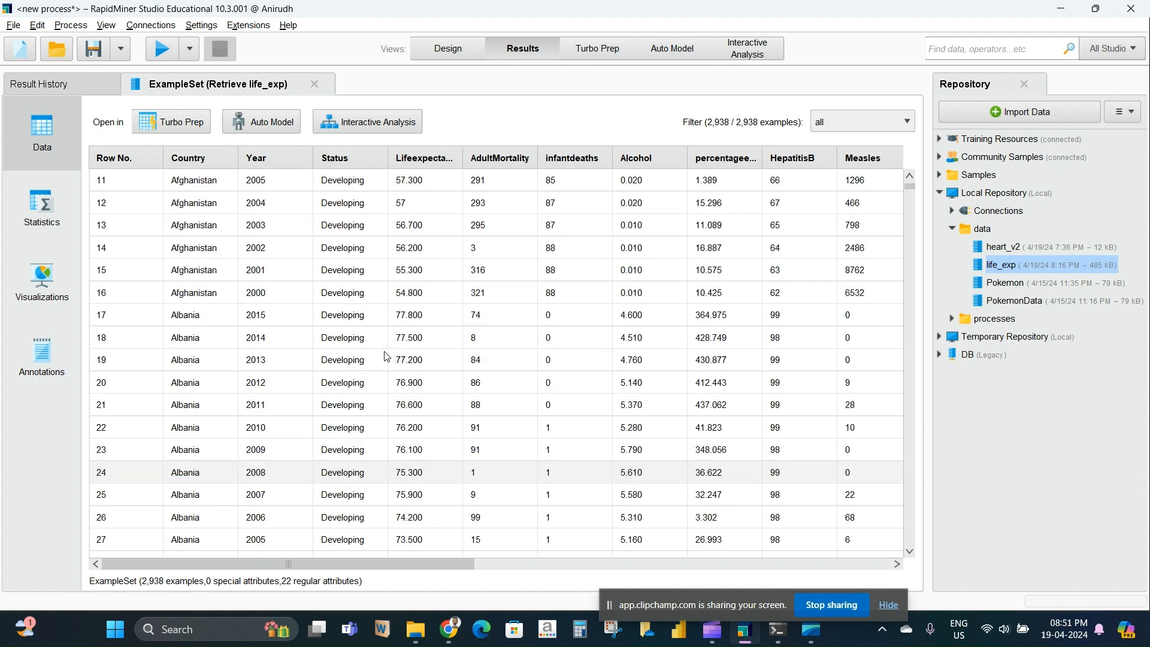
{"action": "scroll", "coordinate": [386, 356], "scroll_direction": "up", "scroll_amount": 4}
{"action": "mouse_move", "coordinate": [301, 565]}
{"action": "left_mouse_down"}
{"action": "mouse_move", "coordinate": [798, 546]}
{"action": "mouse_move", "coordinate": [287, 563]}
{"action": "left_mouse_up"}
{"action": "left_click", "coordinate": [448, 47]}
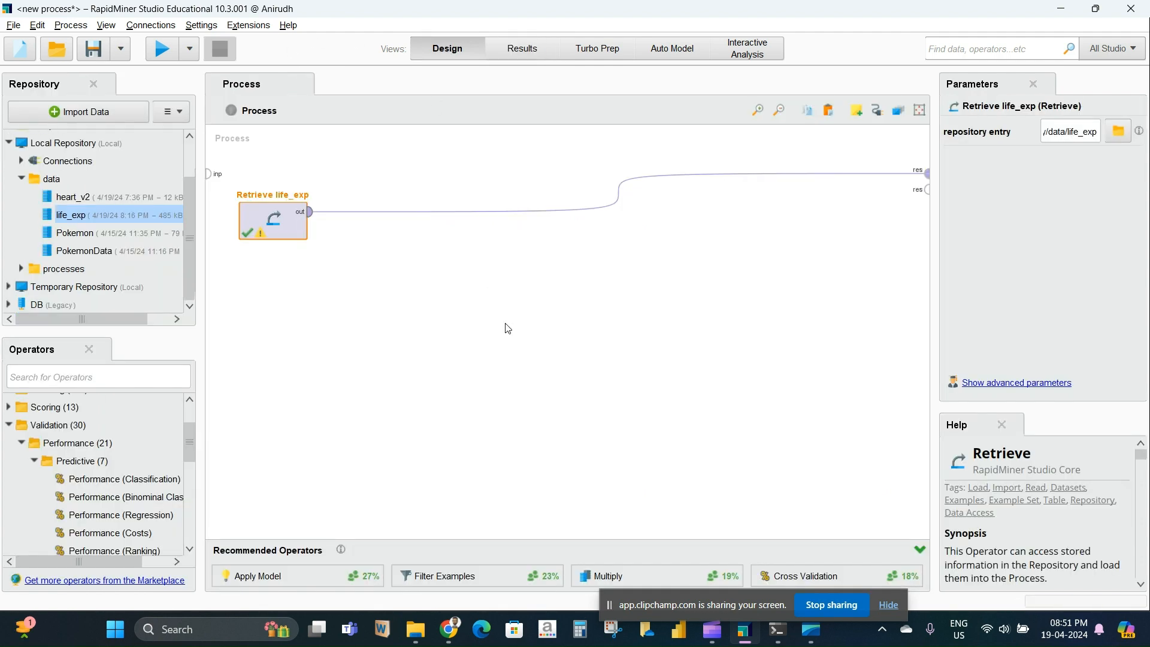
Step: Examine the statistics of the life_exp attributes for missing values
{"action": "left_click", "coordinate": [501, 55]}
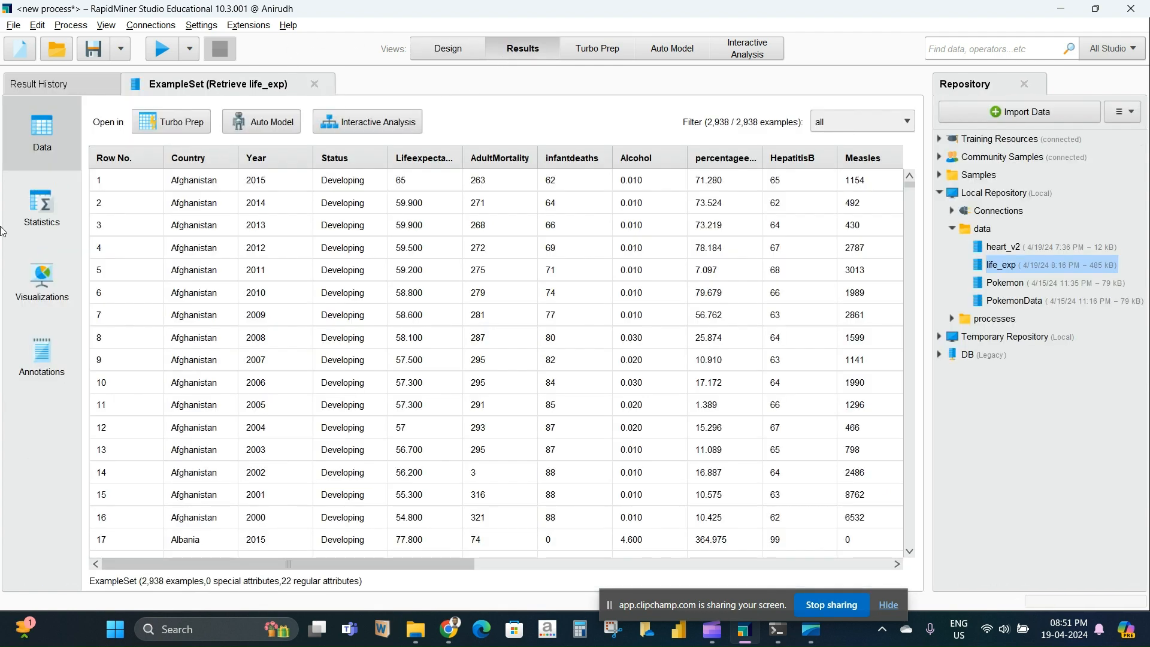
{"action": "left_click", "coordinate": [63, 221]}
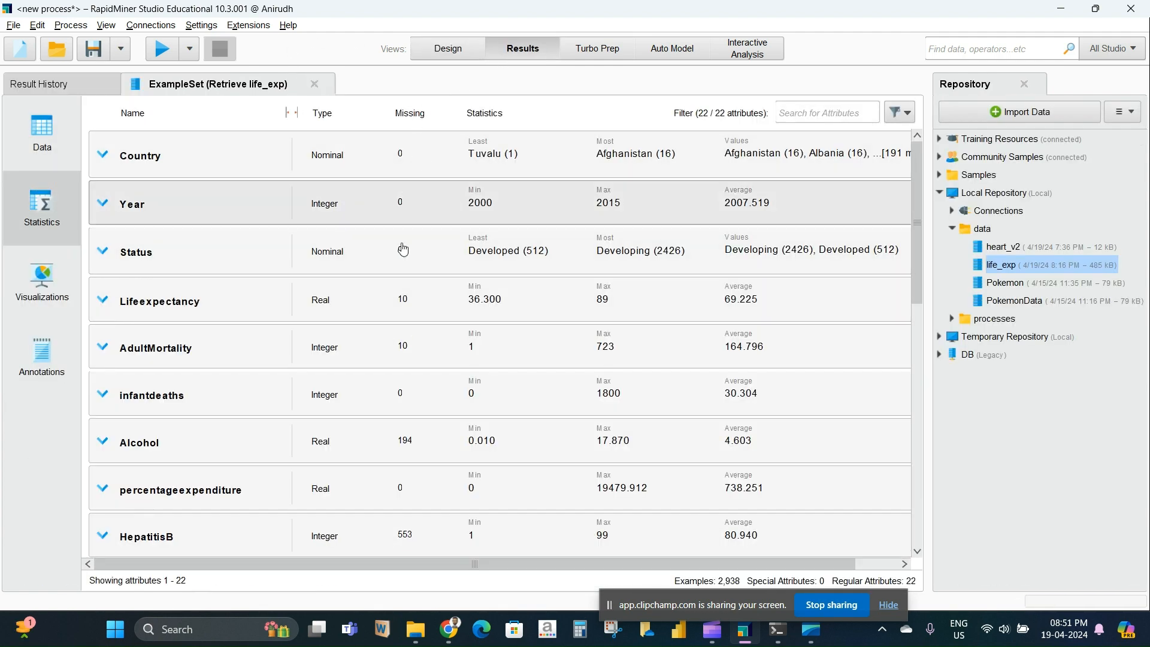
{"action": "scroll", "coordinate": [412, 495], "scroll_direction": "down", "scroll_amount": 5}
{"action": "scroll", "coordinate": [420, 501], "scroll_direction": "down", "scroll_amount": 6}
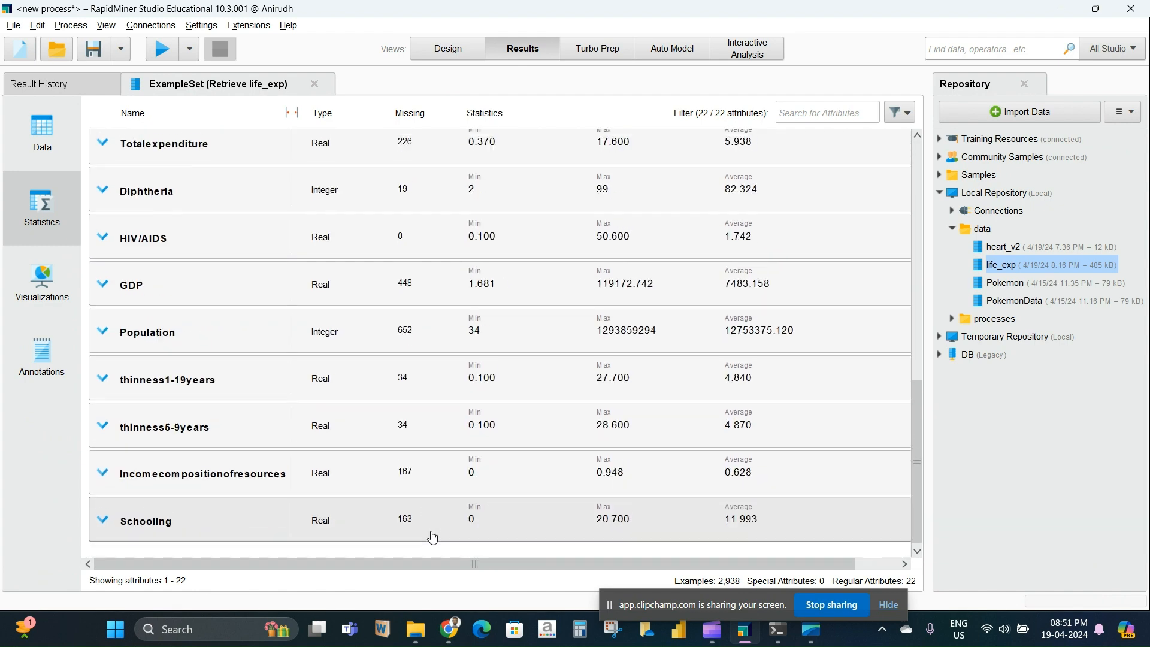
{"action": "scroll", "coordinate": [431, 533], "scroll_direction": "up", "scroll_amount": 7}
{"action": "scroll", "coordinate": [441, 287], "scroll_direction": "up", "scroll_amount": 5}
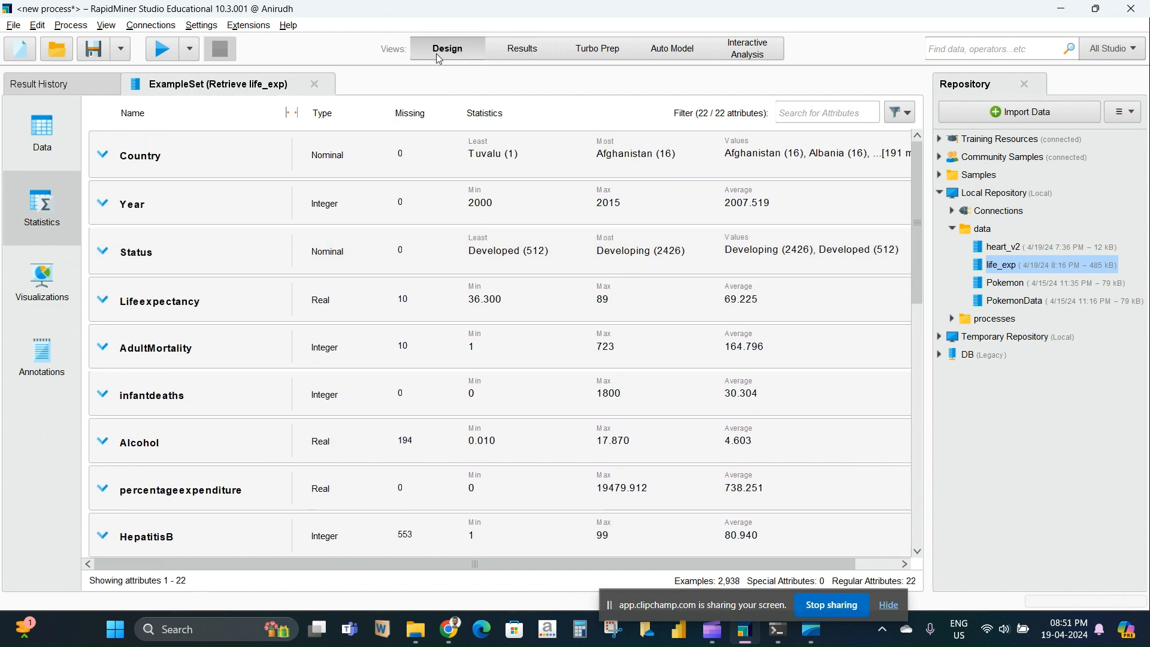
{"action": "left_click", "coordinate": [443, 47]}
{"action": "left_click", "coordinate": [522, 48]}
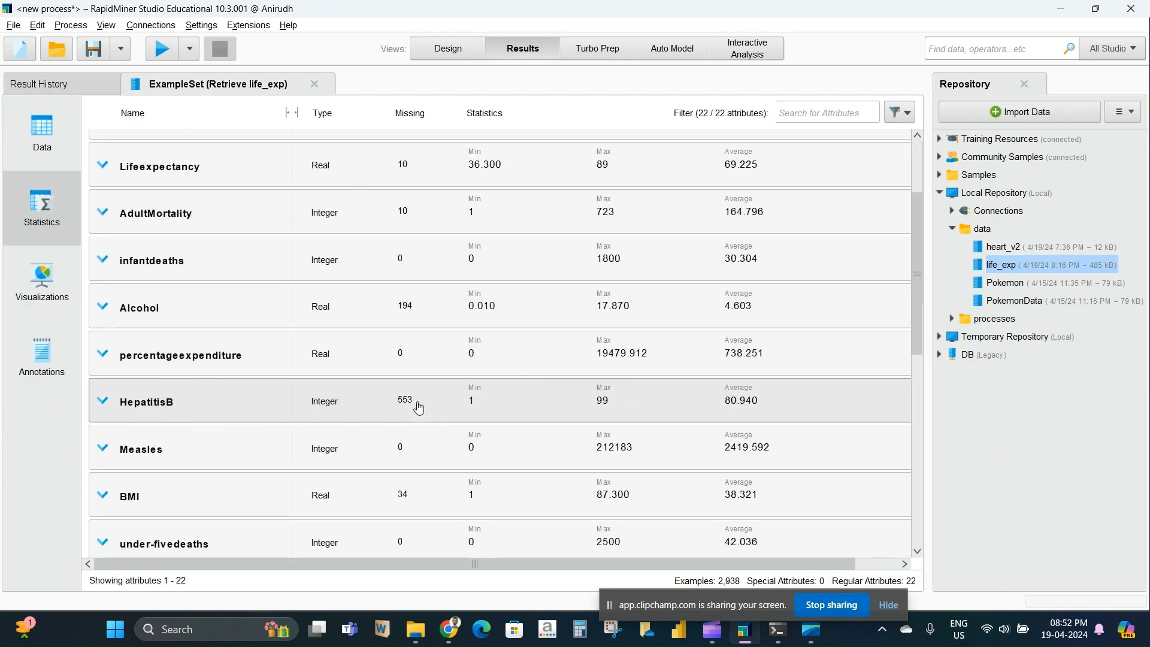
{"action": "scroll", "coordinate": [413, 473], "scroll_direction": "down", "scroll_amount": 3}
{"action": "scroll", "coordinate": [413, 480], "scroll_direction": "down", "scroll_amount": 3}
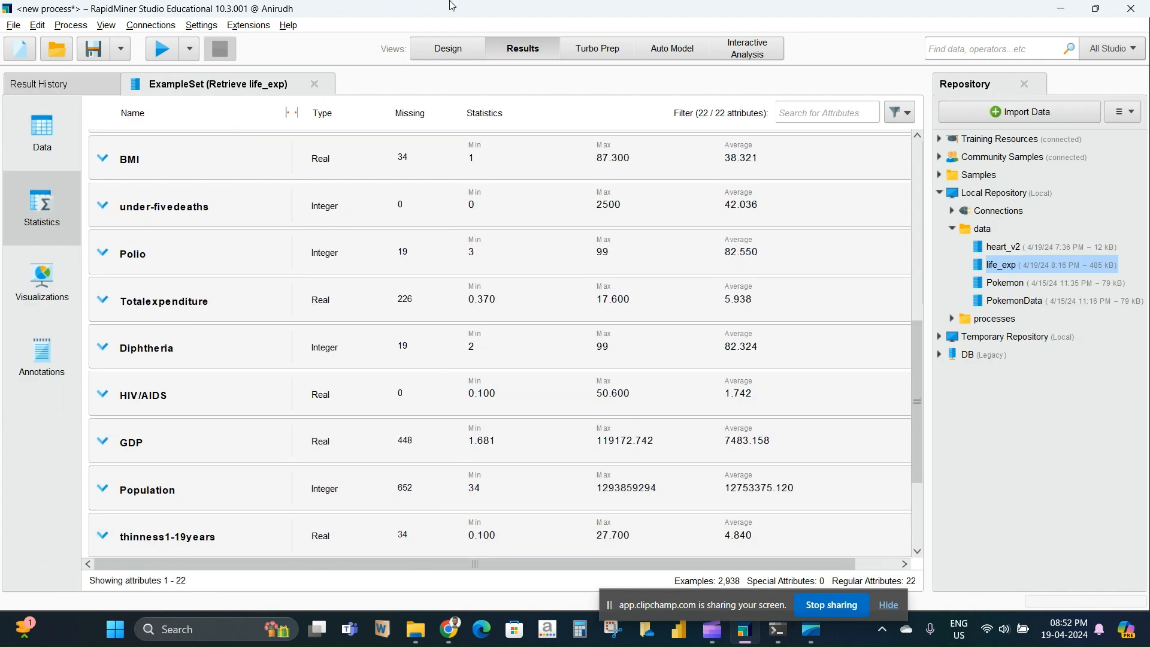
Step: Search the operators for "missing" and insert Replace Missing Values between Retrieve life_exp and the result port
{"action": "left_click", "coordinate": [448, 48]}
{"action": "left_click_drag", "start_coordinate": [191, 448], "coordinate": [186, 414]}
{"action": "left_click", "coordinate": [77, 380]}
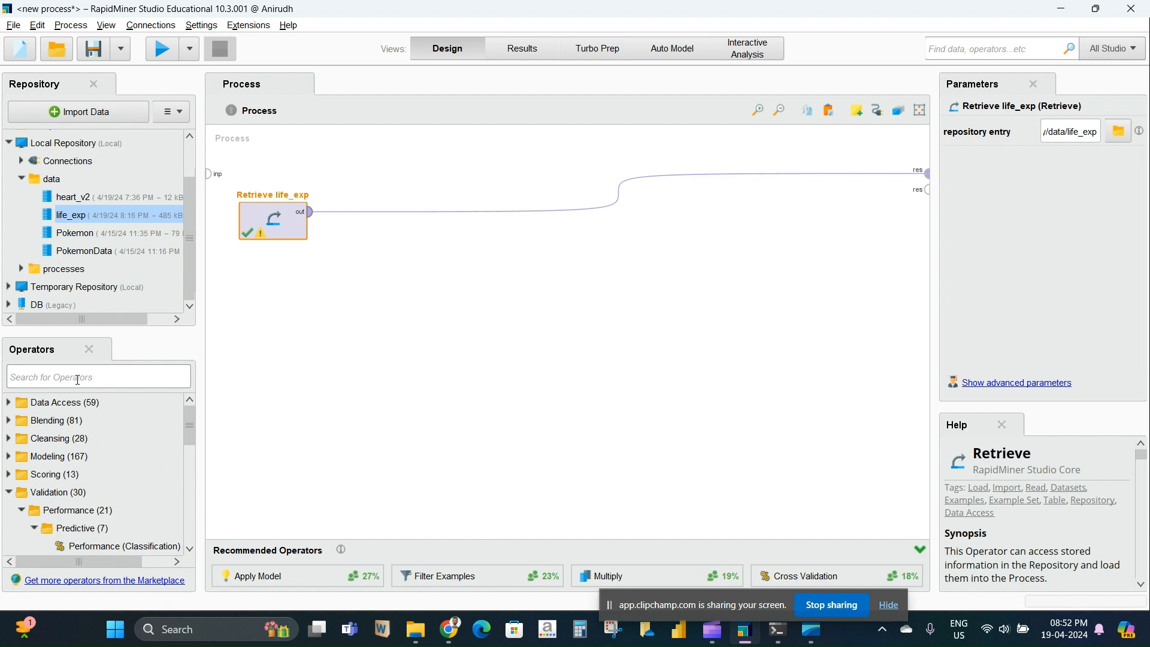
{"action": "type", "text": "missing"}
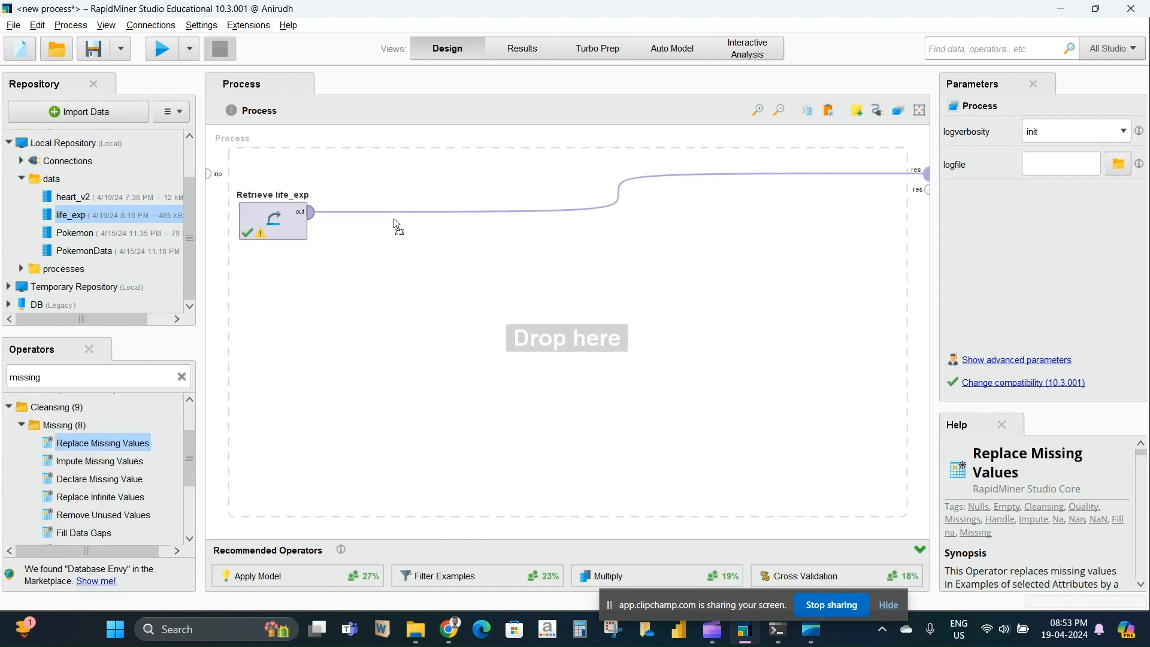
{"action": "left_click_drag", "start_coordinate": [393, 218], "coordinate": [374, 234]}
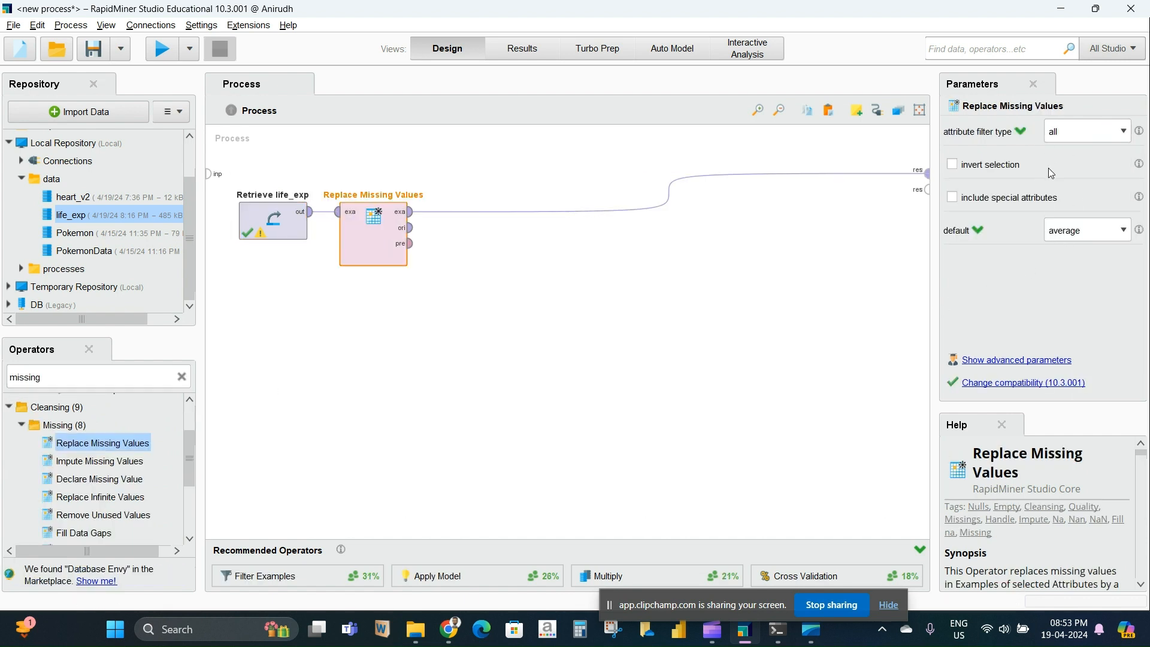
Step: Review the default replacement and attribute filter type choices of the Replace Missing Values operator
{"action": "left_click", "coordinate": [1112, 231]}
{"action": "left_click", "coordinate": [1094, 154]}
{"action": "left_click", "coordinate": [1098, 132]}
{"action": "left_click", "coordinate": [1098, 133]}
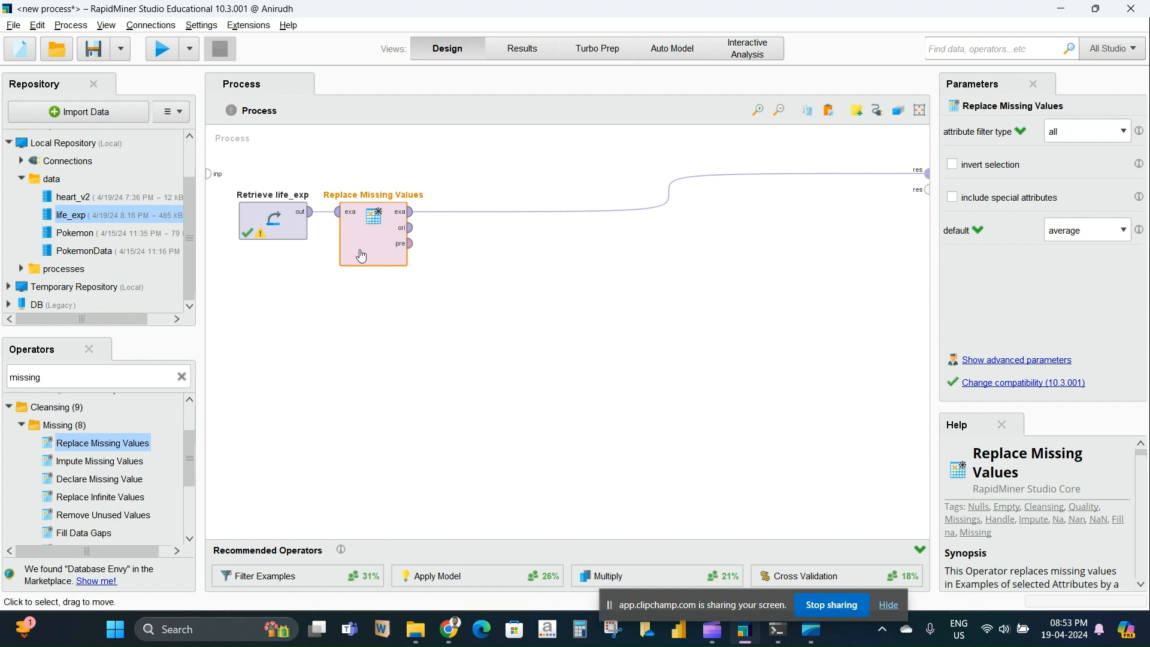
Step: Run the process and check the attribute statistics for remaining missing values
{"action": "left_click", "coordinate": [162, 48]}
{"action": "left_click", "coordinate": [42, 207]}
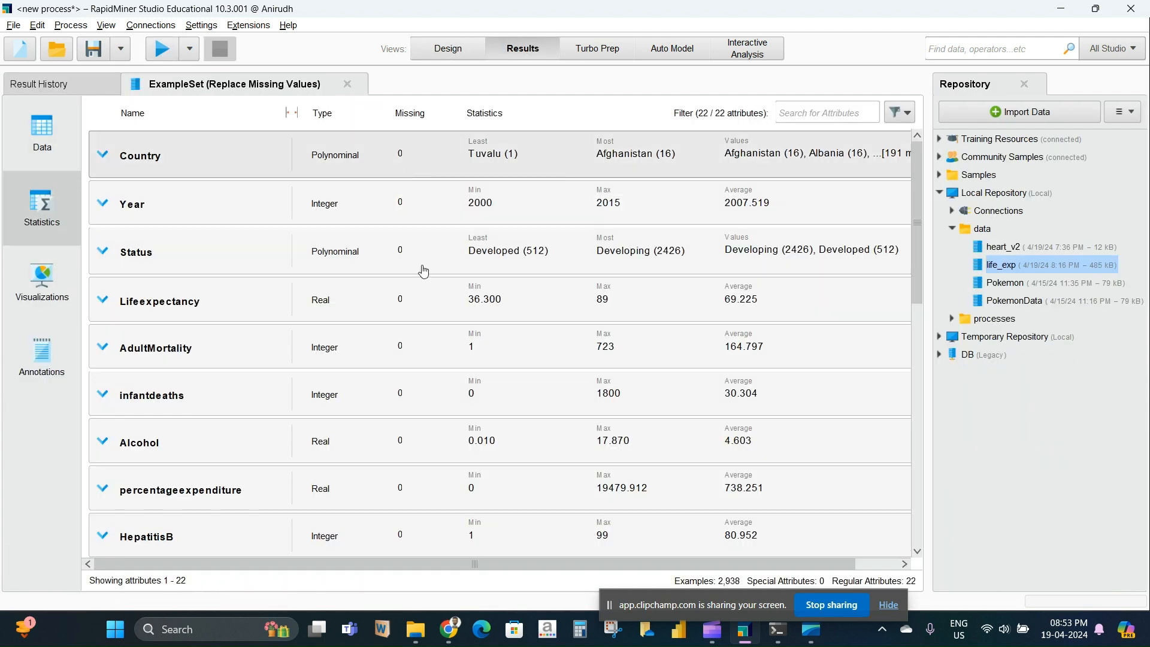
{"action": "scroll", "coordinate": [423, 267], "scroll_direction": "down", "scroll_amount": 5}
{"action": "scroll", "coordinate": [432, 503], "scroll_direction": "up", "scroll_amount": 5}
Step: Return to the process design, search the operators for "target" and insert Set Role after Replace Missing Values
{"action": "left_click", "coordinate": [448, 48]}
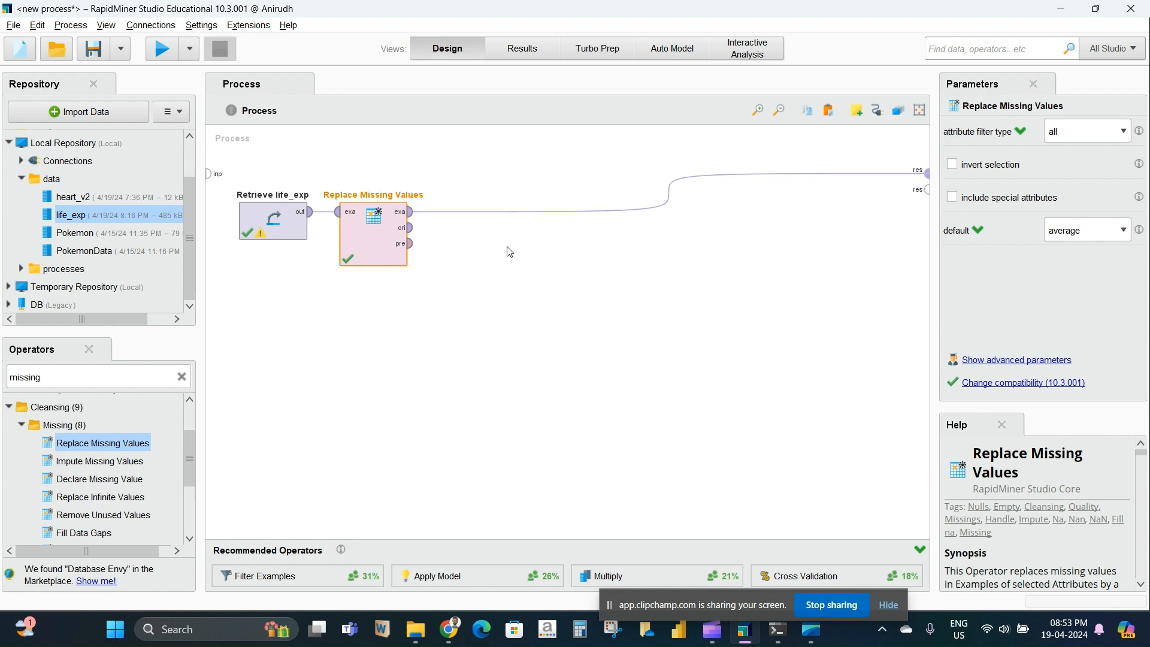
{"action": "double_click", "coordinate": [70, 377]}
{"action": "key", "text": "BackSpace"}
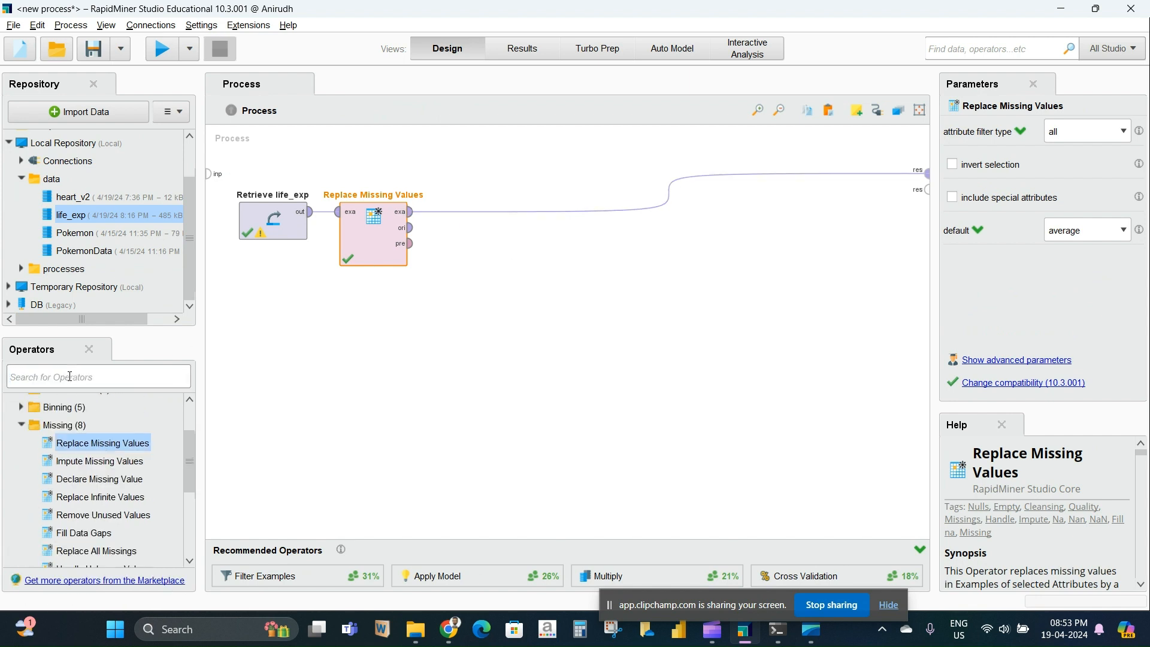
{"action": "type", "text": "target"}
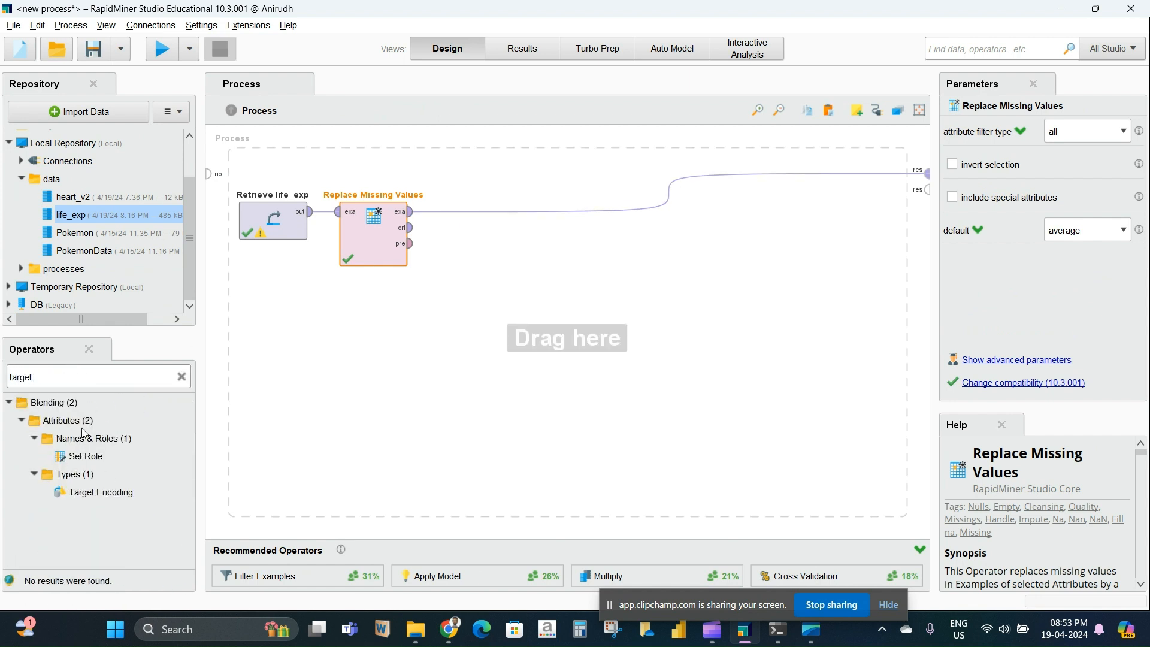
{"action": "left_click_drag", "start_coordinate": [72, 459], "coordinate": [470, 228]}
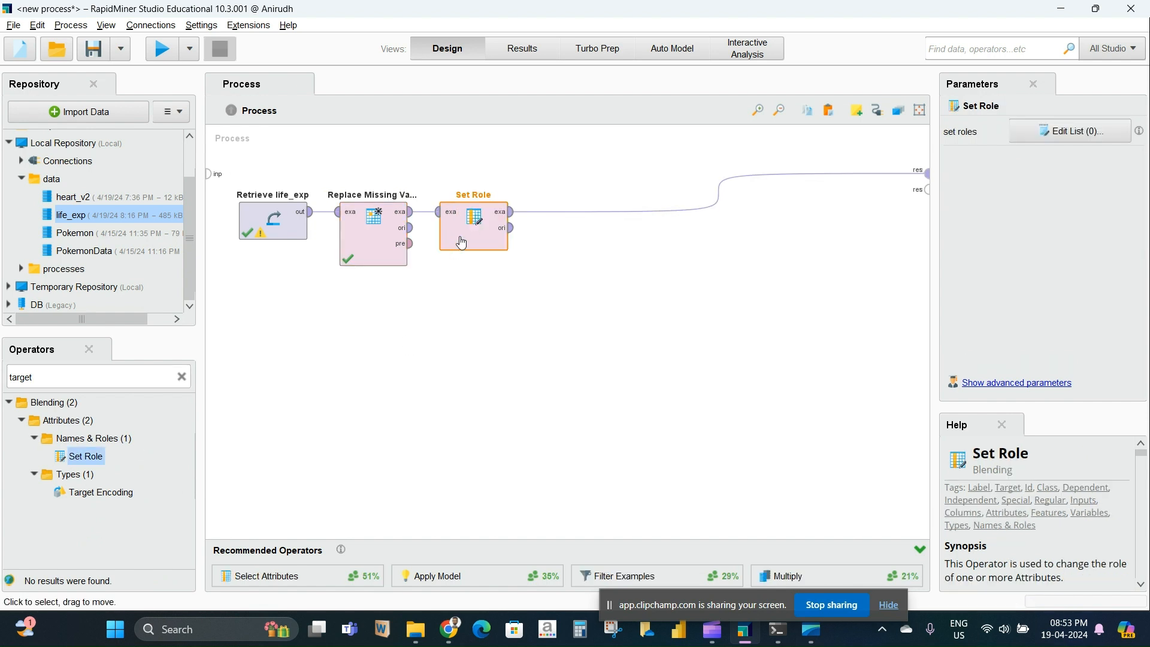
Step: Assign the target role label to the Lifeexpectancy attribute in the Set Role operator and apply it
{"action": "left_click", "coordinate": [1062, 132]}
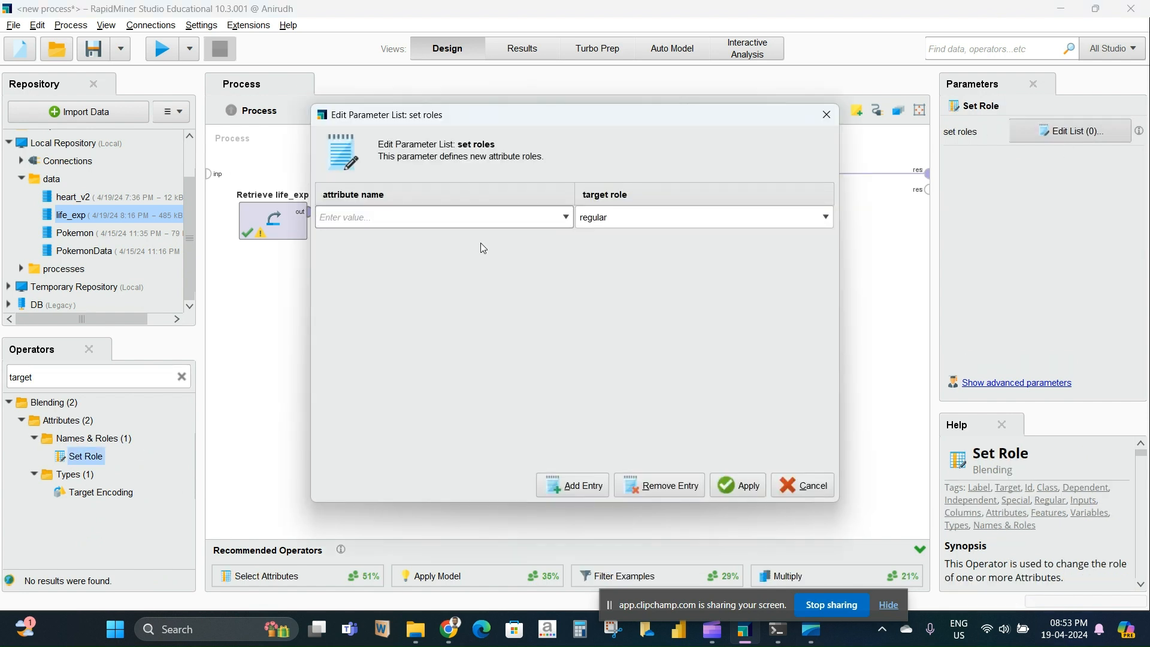
{"action": "left_click", "coordinate": [565, 217]}
{"action": "scroll", "coordinate": [525, 281], "scroll_direction": "down", "scroll_amount": 5}
{"action": "scroll", "coordinate": [526, 281], "scroll_direction": "up", "scroll_amount": 5}
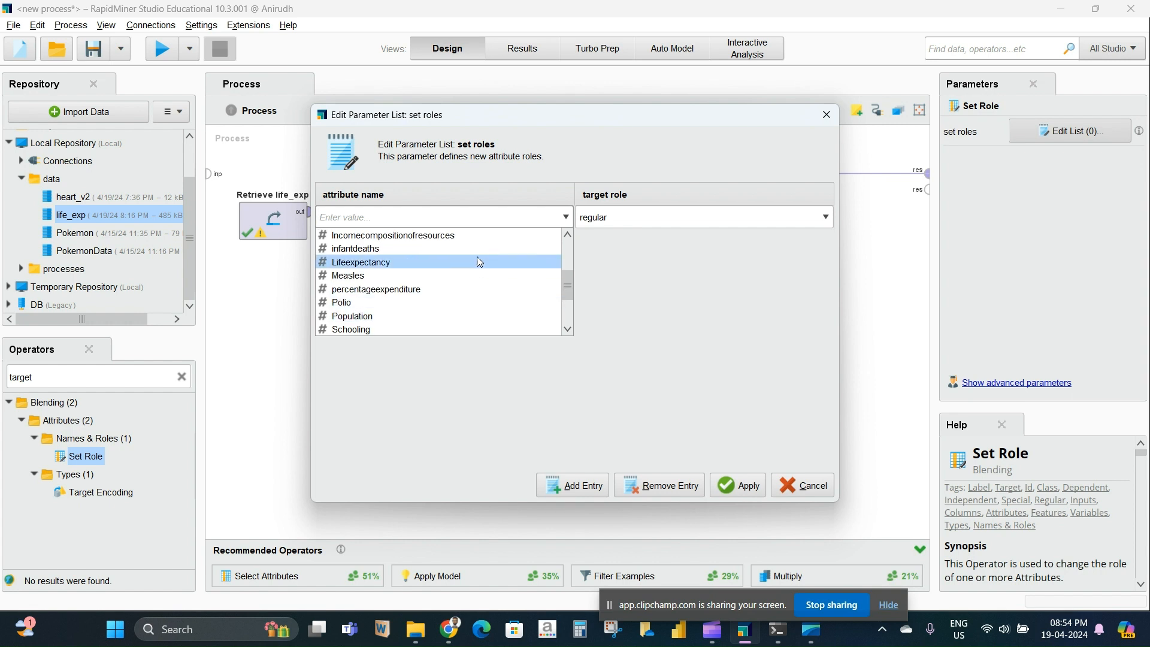
{"action": "scroll", "coordinate": [443, 284], "scroll_direction": "down", "scroll_amount": 5}
{"action": "scroll", "coordinate": [438, 280], "scroll_direction": "up", "scroll_amount": 2}
{"action": "left_click", "coordinate": [406, 271]}
{"action": "left_click", "coordinate": [672, 219]}
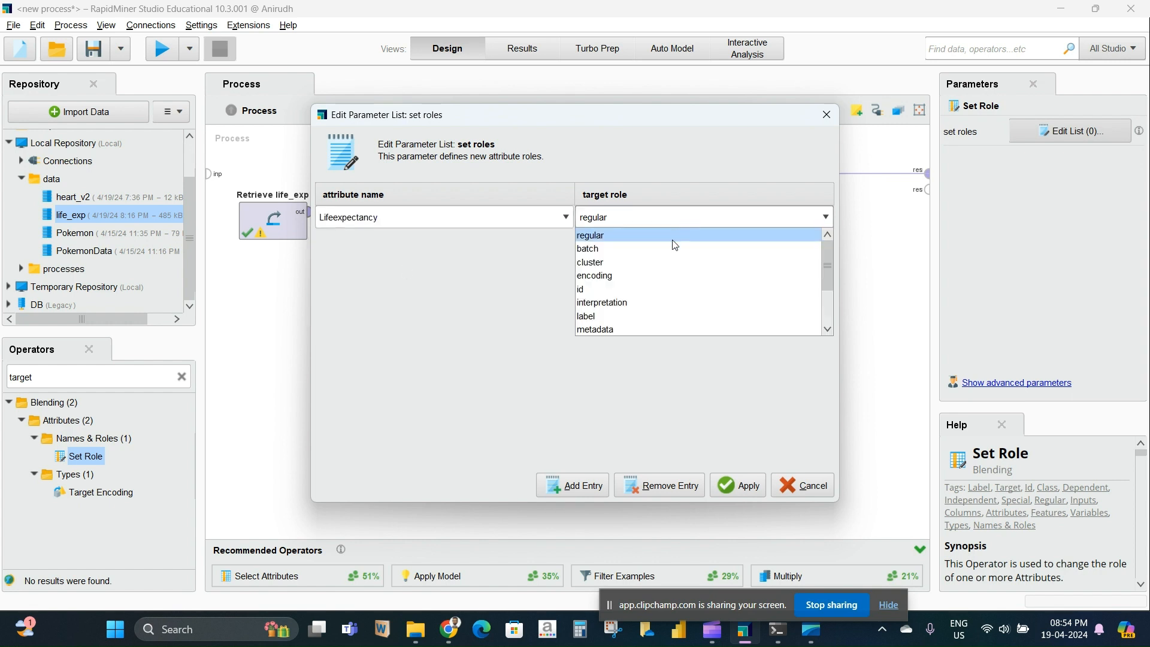
{"action": "left_click", "coordinate": [668, 315]}
{"action": "left_click", "coordinate": [736, 494]}
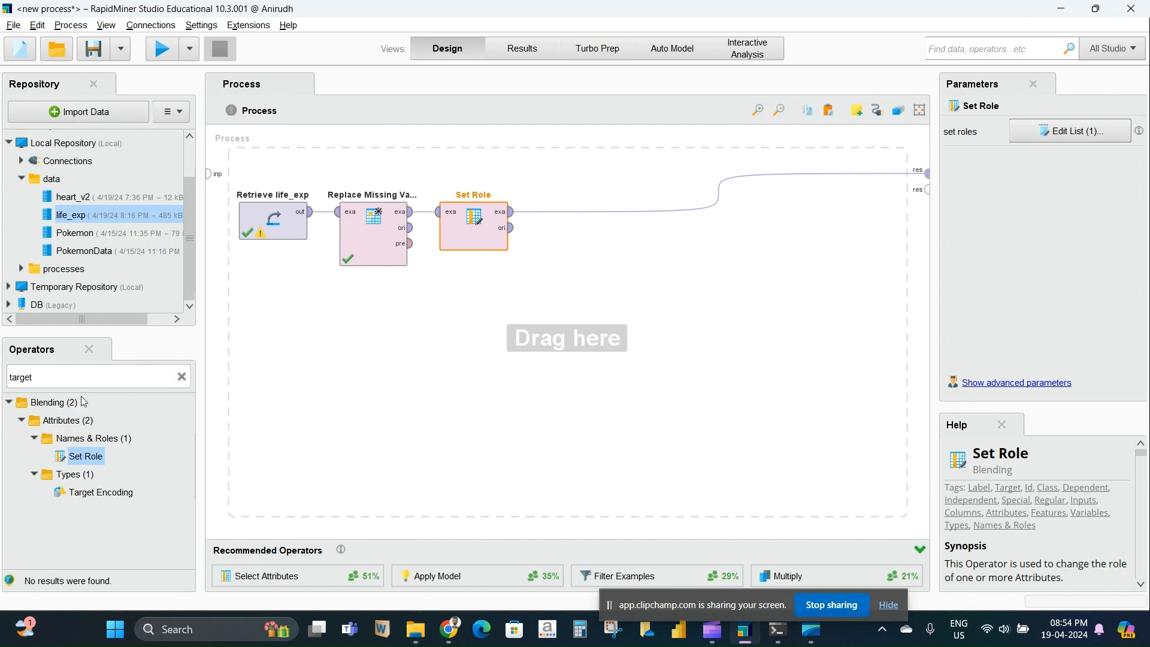
Step: Search the operators for "split" and insert Split Data after Set Role
{"action": "double_click", "coordinate": [75, 377]}
{"action": "key", "text": "BackSpace"}
{"action": "type", "text": "split"}
{"action": "left_click_drag", "start_coordinate": [87, 456], "coordinate": [574, 225]}
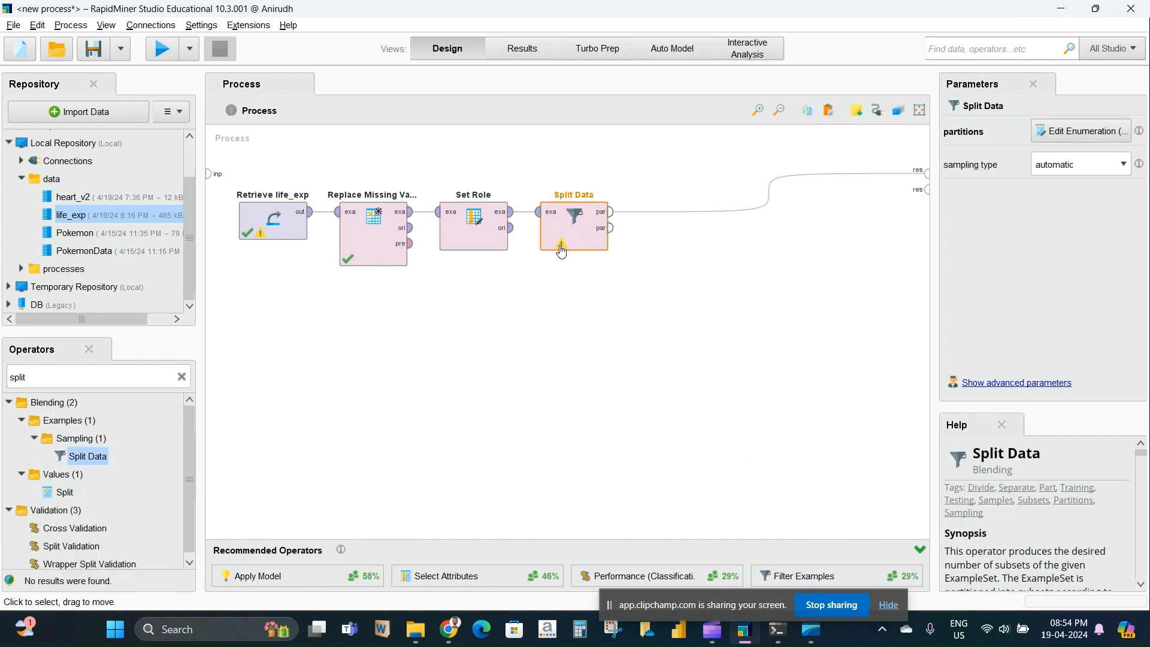
{"action": "left_click", "coordinate": [562, 251]}
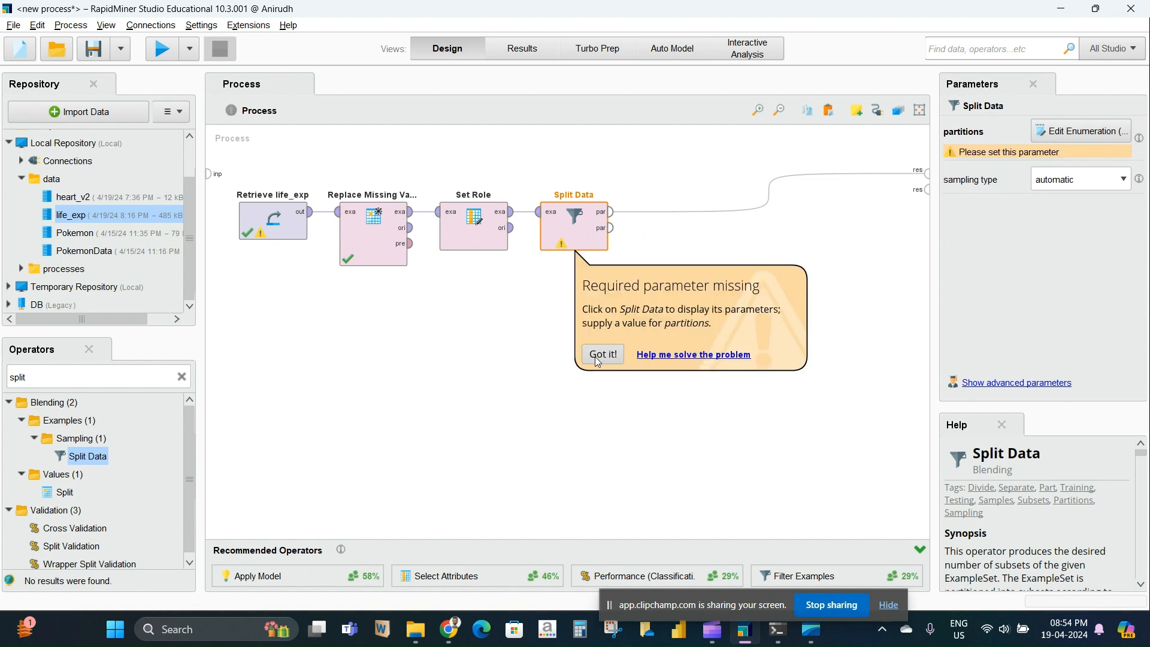
{"action": "left_click", "coordinate": [686, 356]}
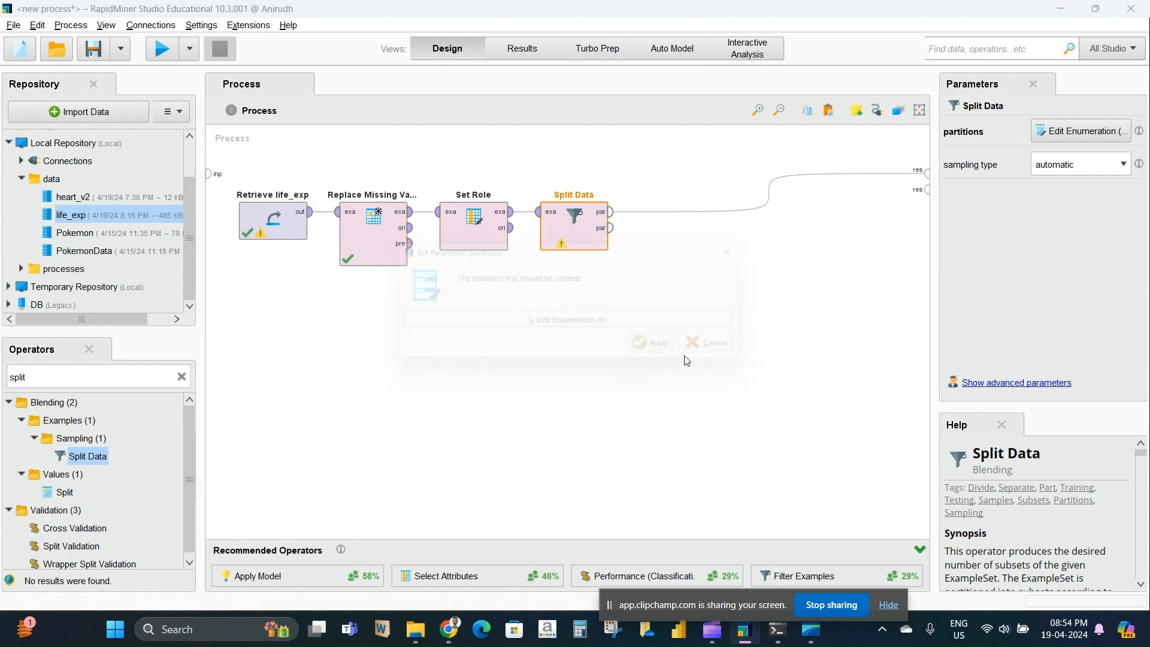
{"action": "left_click", "coordinate": [756, 250]}
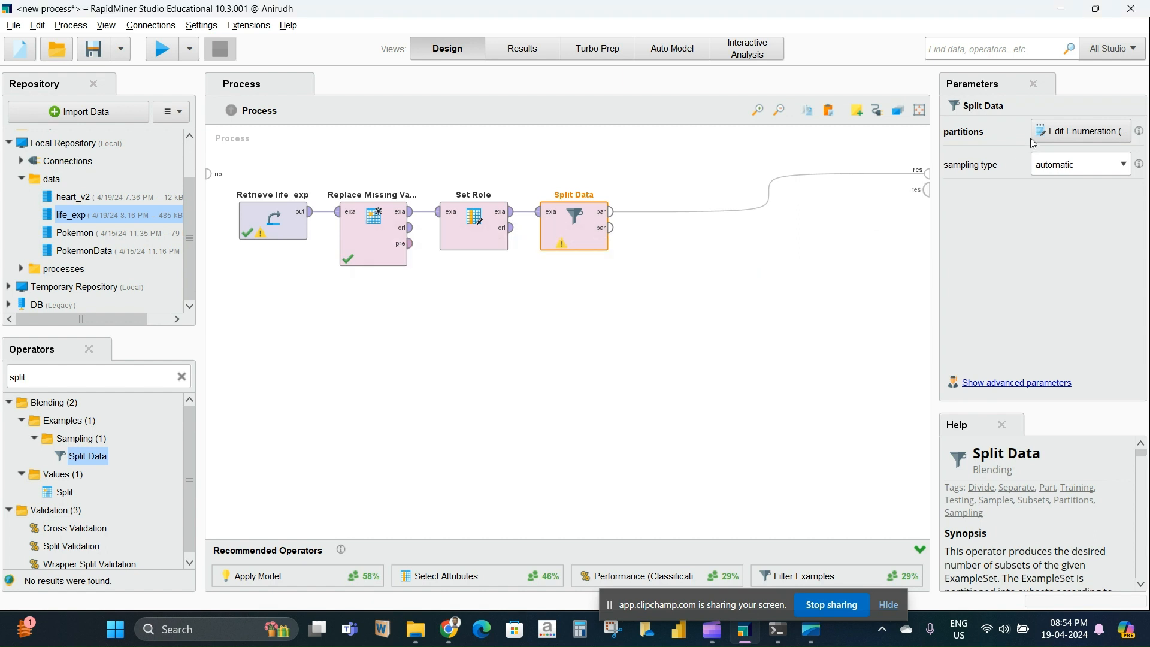
Step: Define two Split Data partitions with ratios 0.7 and 0.3
{"action": "left_click", "coordinate": [1036, 138]}
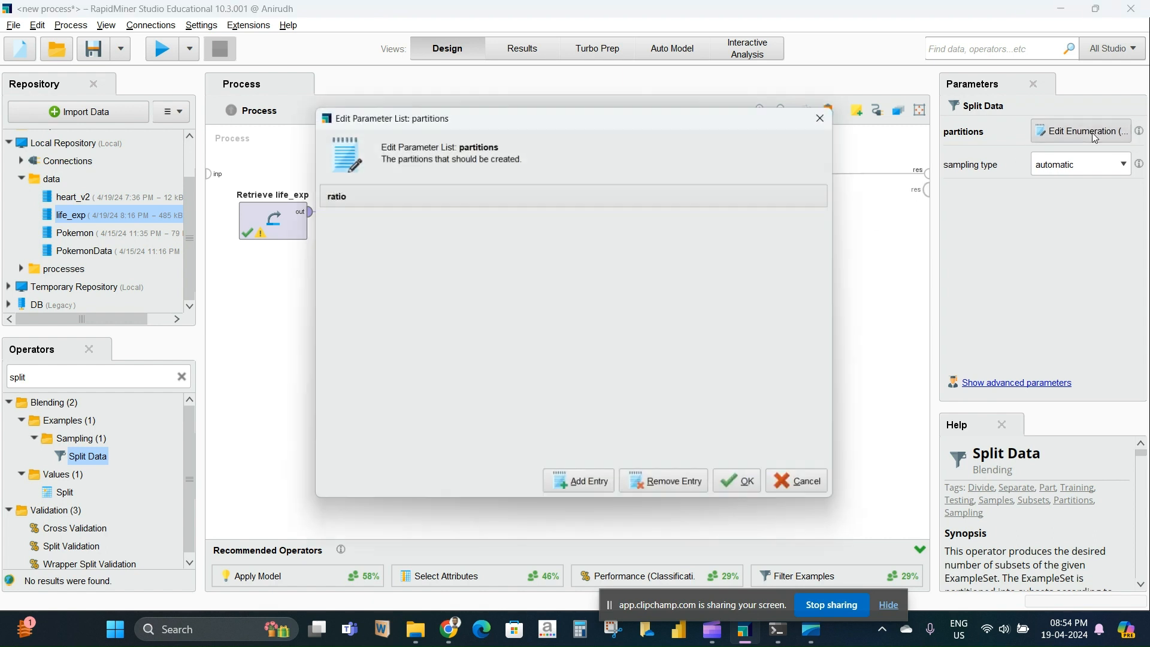
{"action": "left_click", "coordinate": [582, 486]}
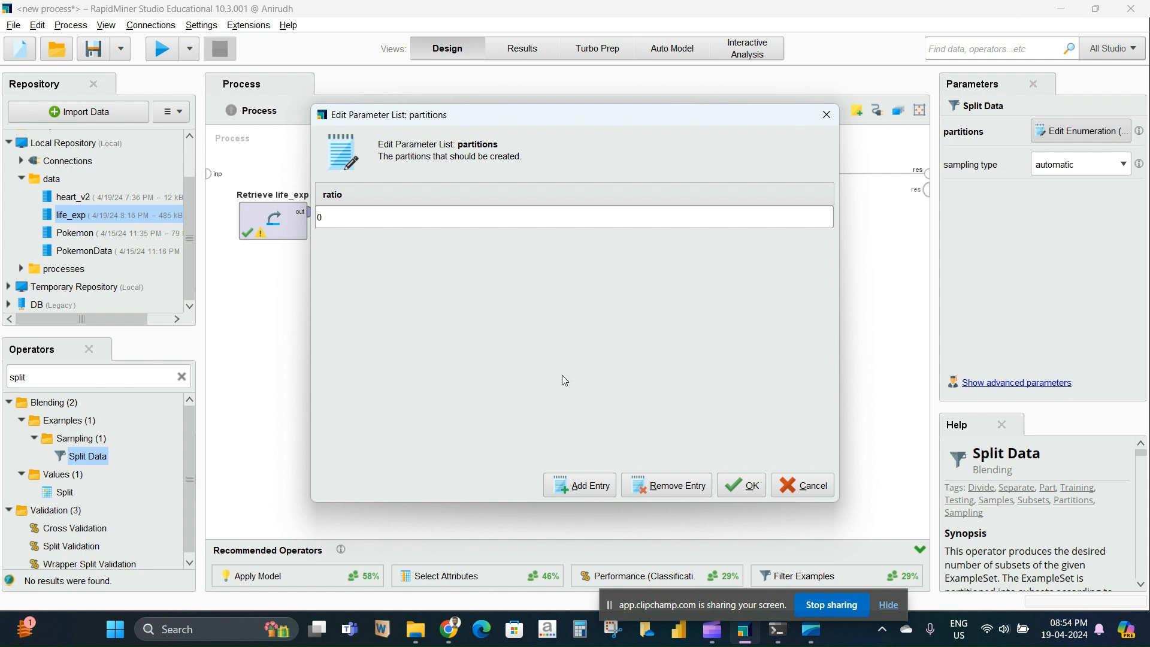
{"action": "left_click", "coordinate": [580, 482]}
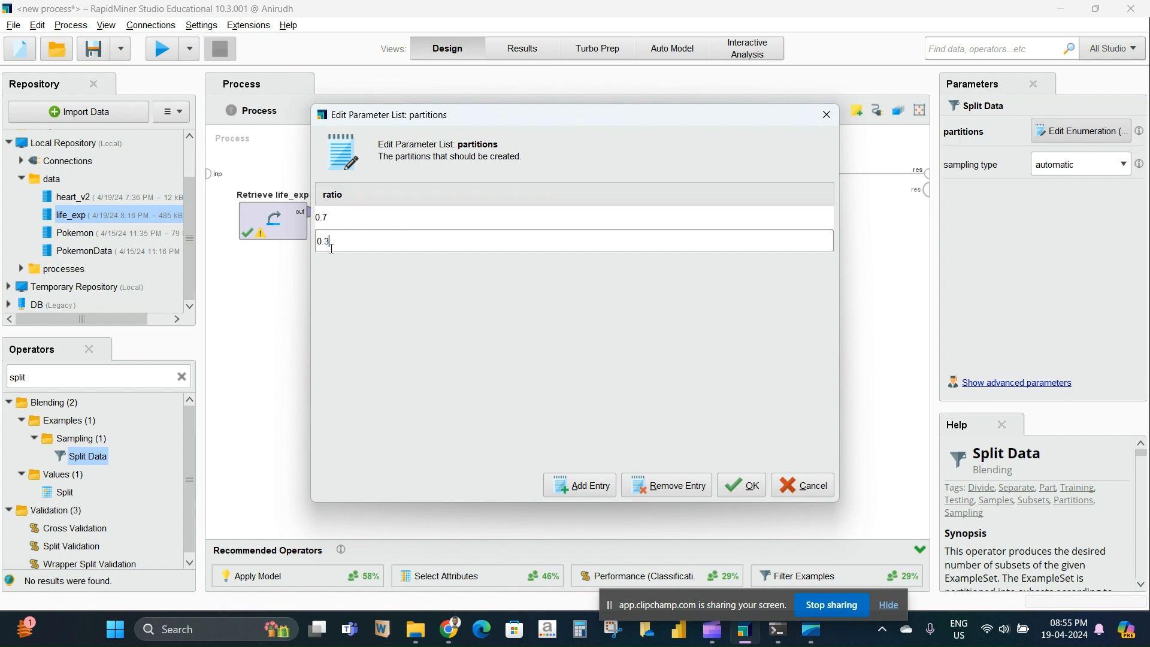
{"action": "left_click", "coordinate": [740, 488]}
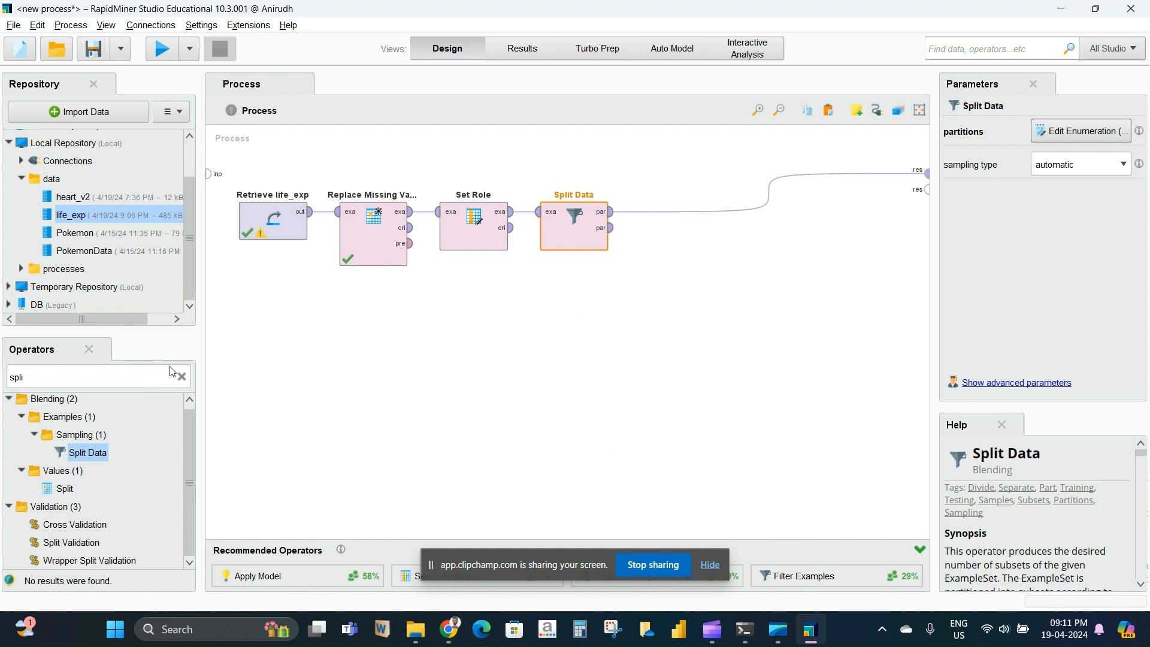
Step: Search the operators for "random fore" and insert Random Forest after Split Data
{"action": "left_click_drag", "start_coordinate": [87, 453], "coordinate": [152, 464]}
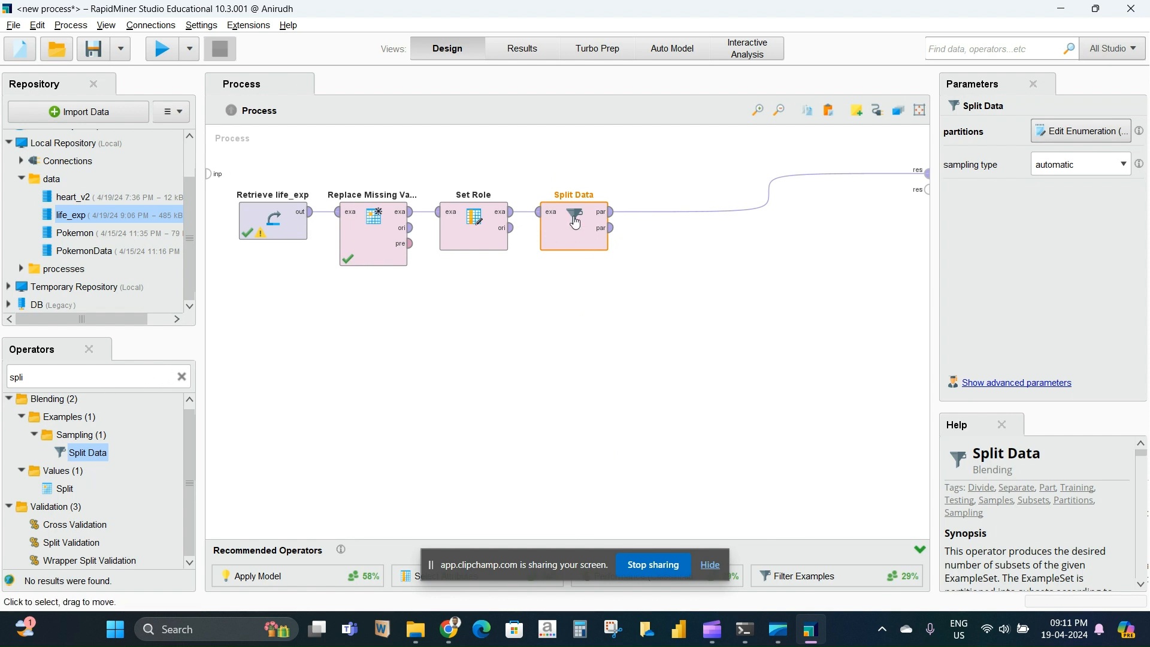
{"action": "double_click", "coordinate": [85, 381]}
{"action": "key", "text": "BackSpace"}
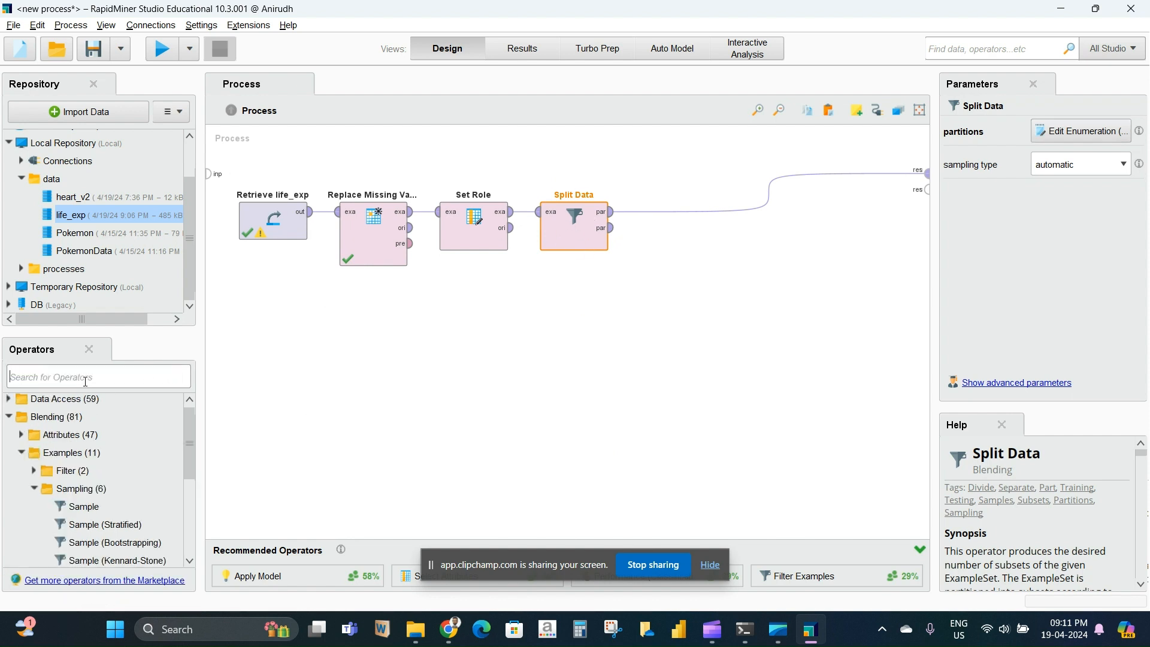
{"action": "type", "text": "rand"}
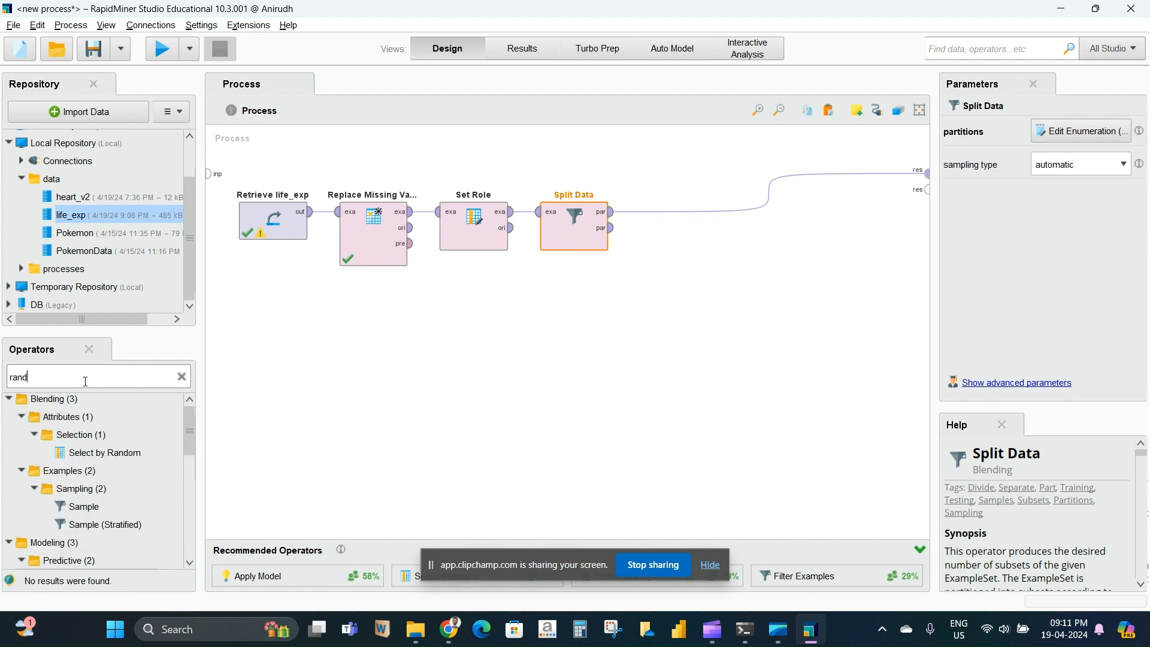
{"action": "type", "text": "om fore"}
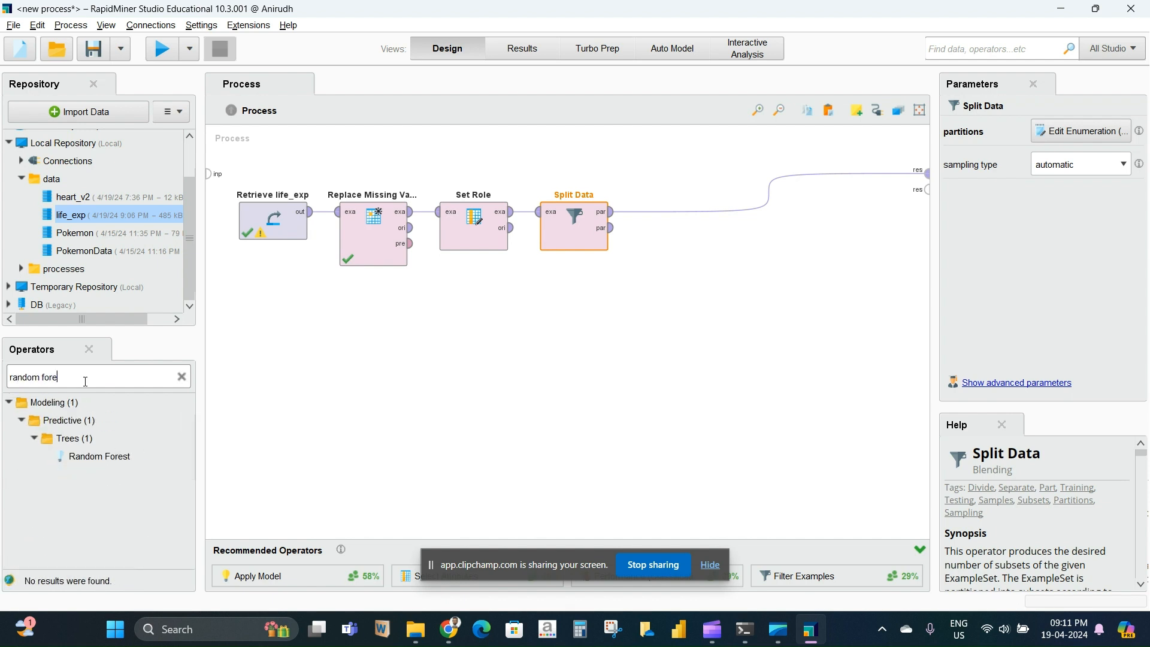
{"action": "left_click_drag", "start_coordinate": [96, 456], "coordinate": [681, 254]}
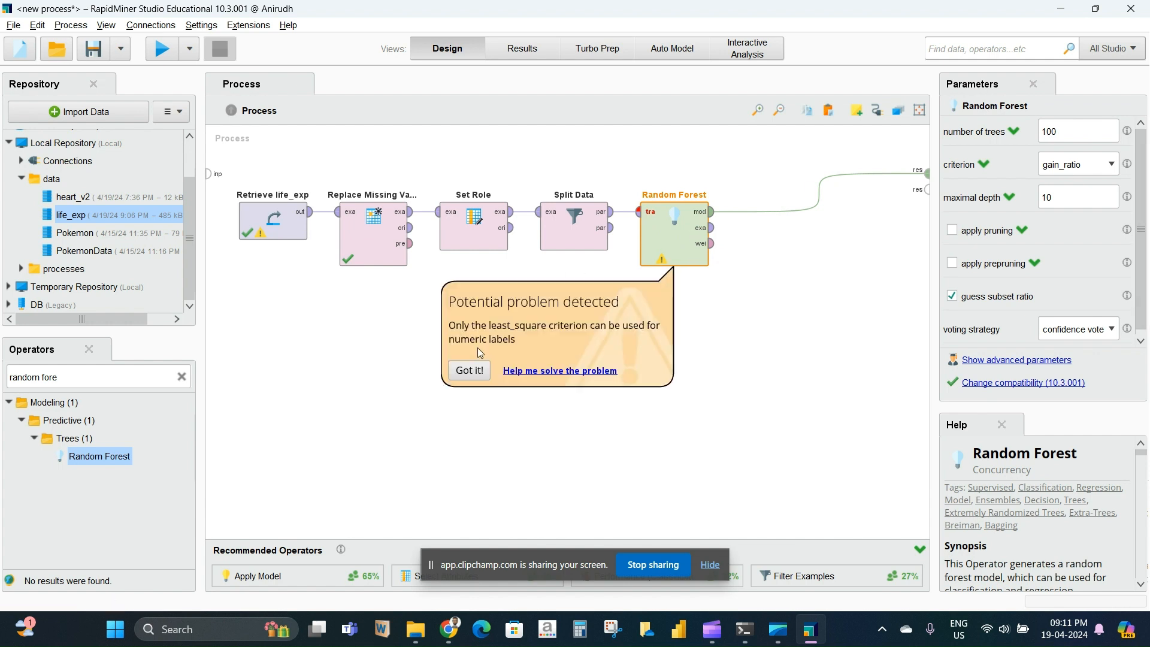
Step: Set the Random Forest criterion to least_square to suit the numeric label
{"action": "left_click", "coordinate": [529, 377]}
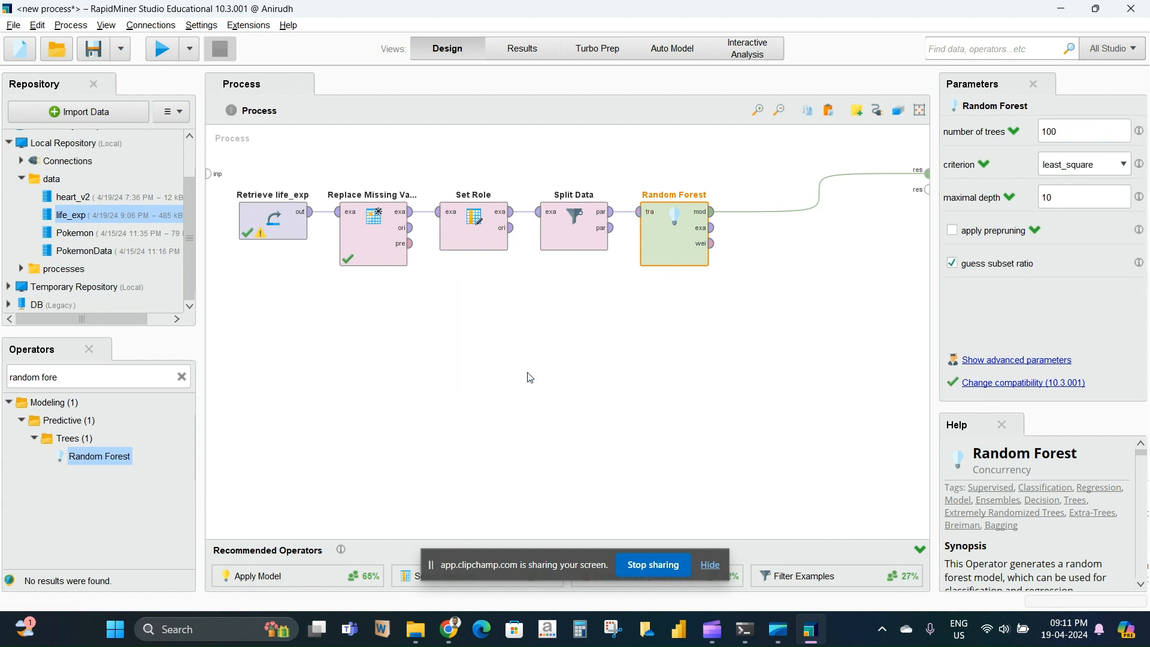
{"action": "left_click", "coordinate": [1110, 166]}
{"action": "left_click", "coordinate": [1088, 239]}
{"action": "left_click", "coordinate": [1083, 171]}
{"action": "left_click", "coordinate": [1069, 181]}
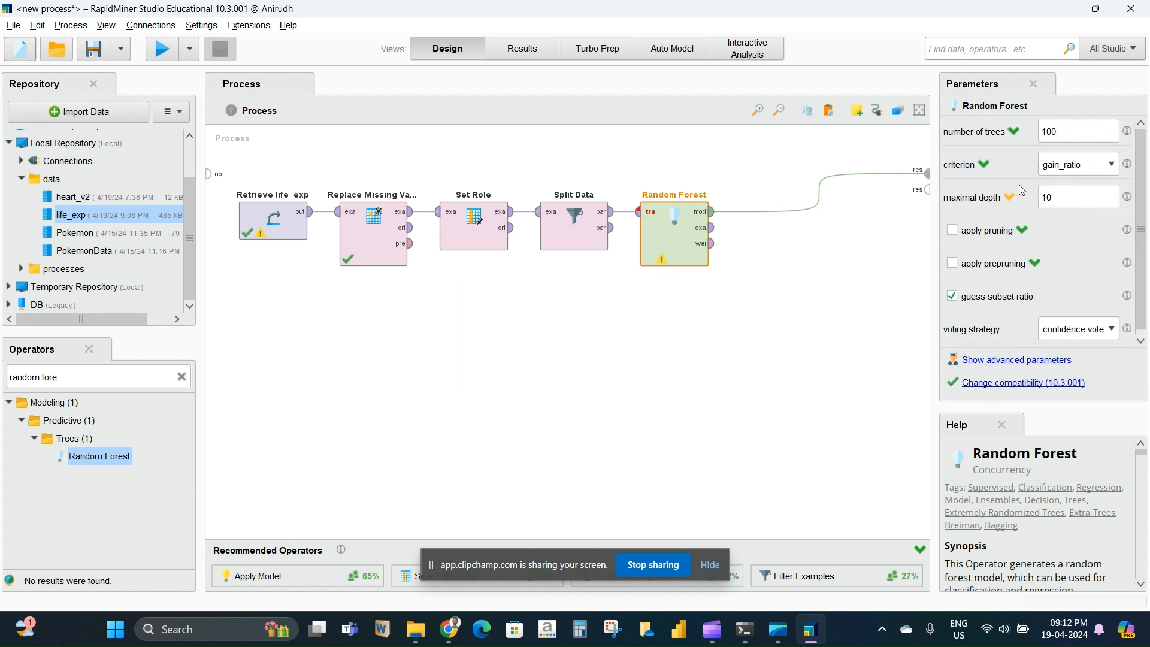
{"action": "left_click", "coordinate": [1072, 165]}
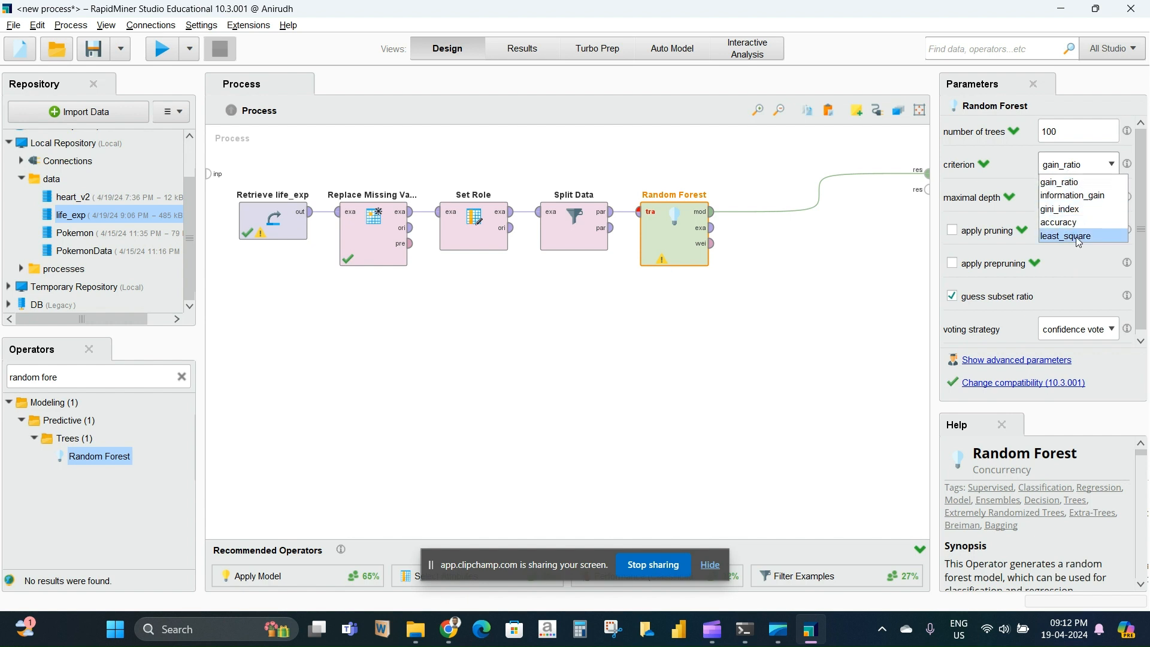
{"action": "left_click", "coordinate": [1078, 238]}
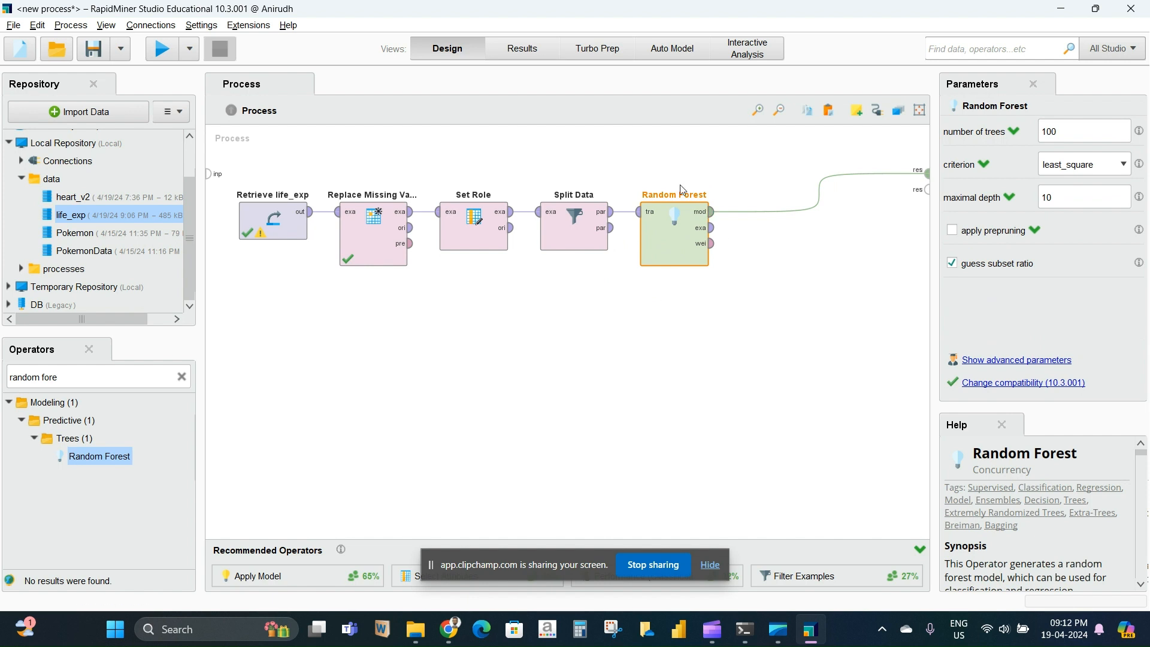
Step: Clear the operator search, insert the recommended Apply Model operator after Random Forest and place it below the main operator row
{"action": "triple_click", "coordinate": [120, 377]}
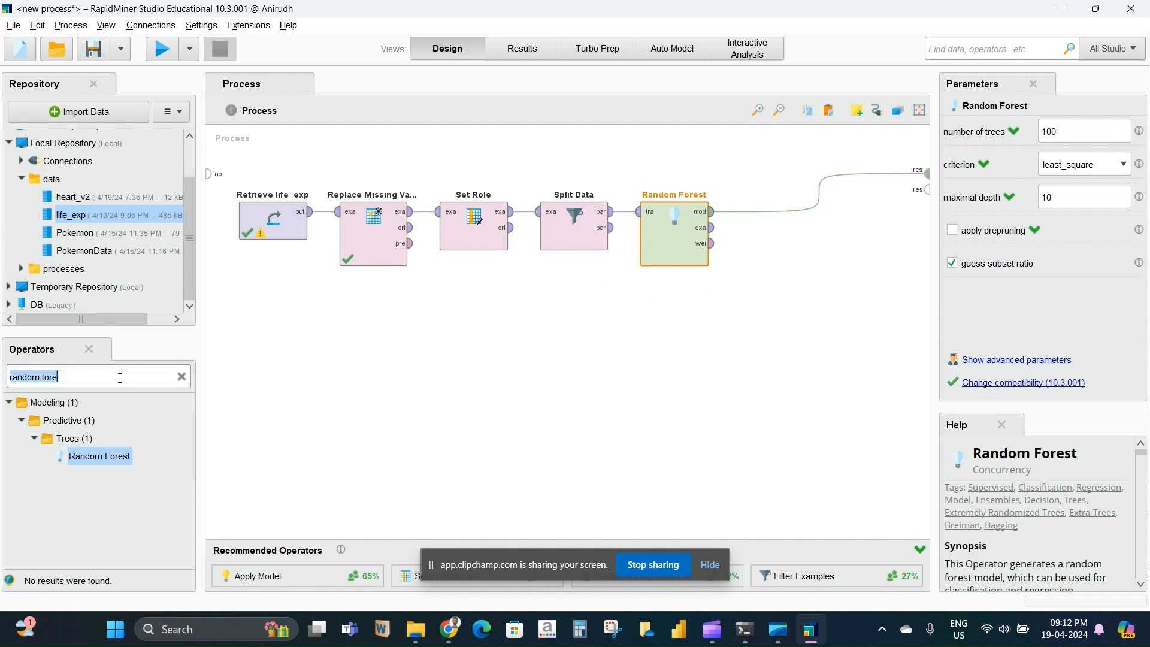
{"action": "key", "text": "BackSpace"}
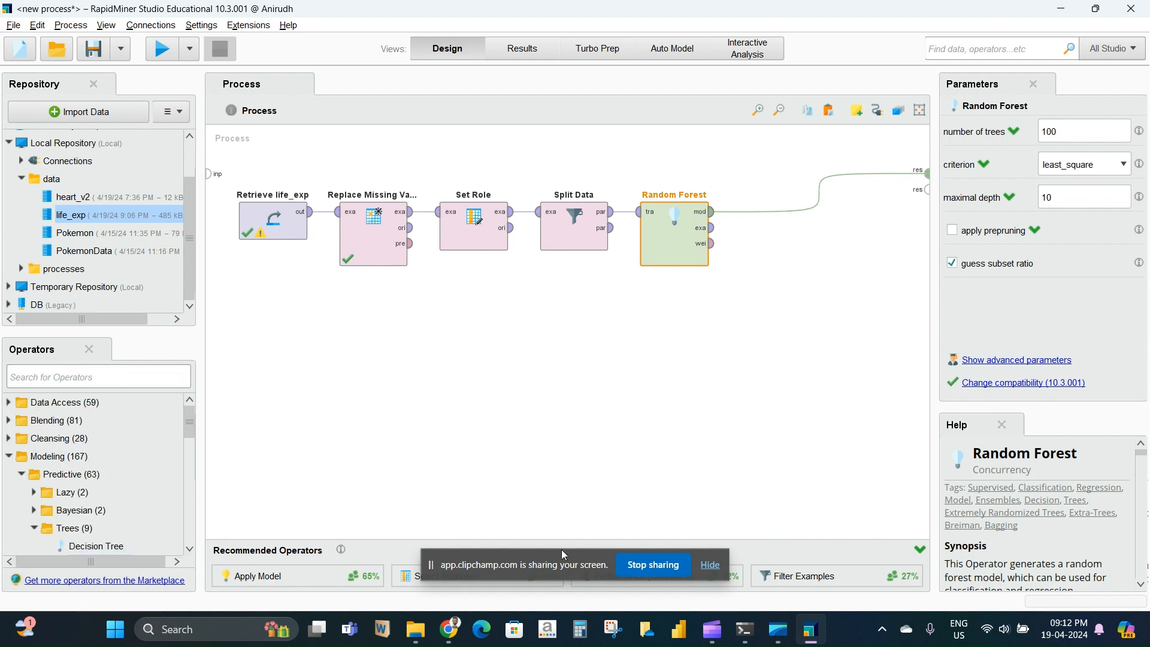
{"action": "left_click_drag", "start_coordinate": [555, 557], "coordinate": [915, 499]}
{"action": "left_click_drag", "start_coordinate": [258, 576], "coordinate": [775, 215]}
{"action": "left_click_drag", "start_coordinate": [775, 234], "coordinate": [724, 387]}
Step: Connect the second Split Data partition to Apply Model's unlabelled data input and align Random Forest directly above Apply Model
{"action": "left_click", "coordinate": [612, 230]}
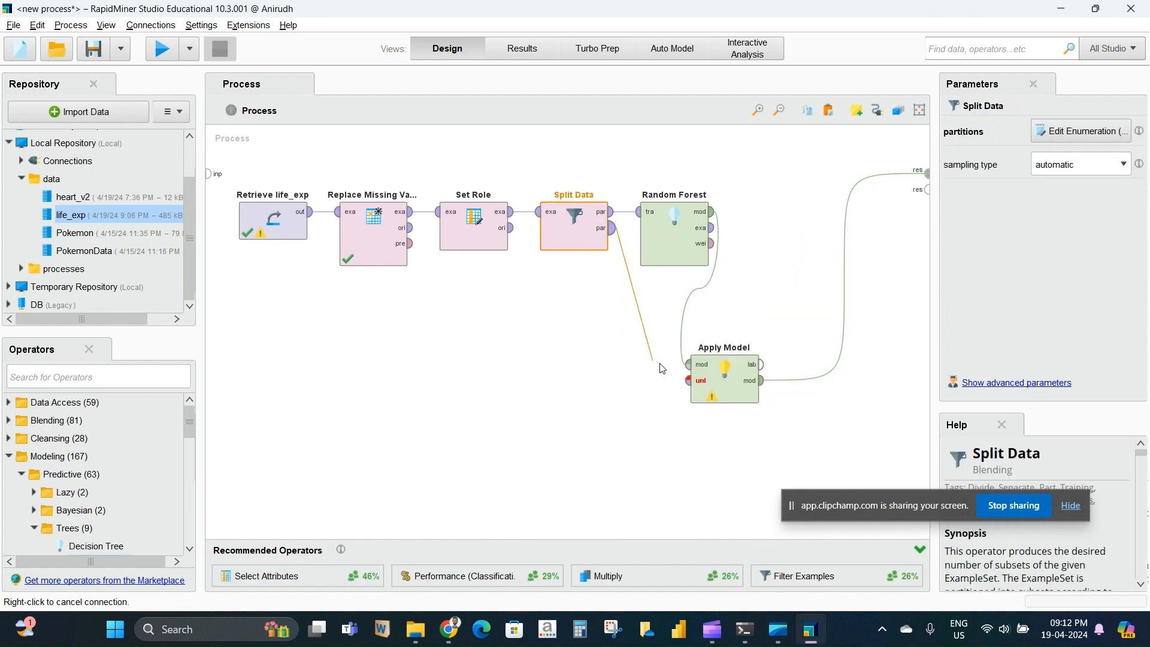
{"action": "left_click", "coordinate": [689, 381]}
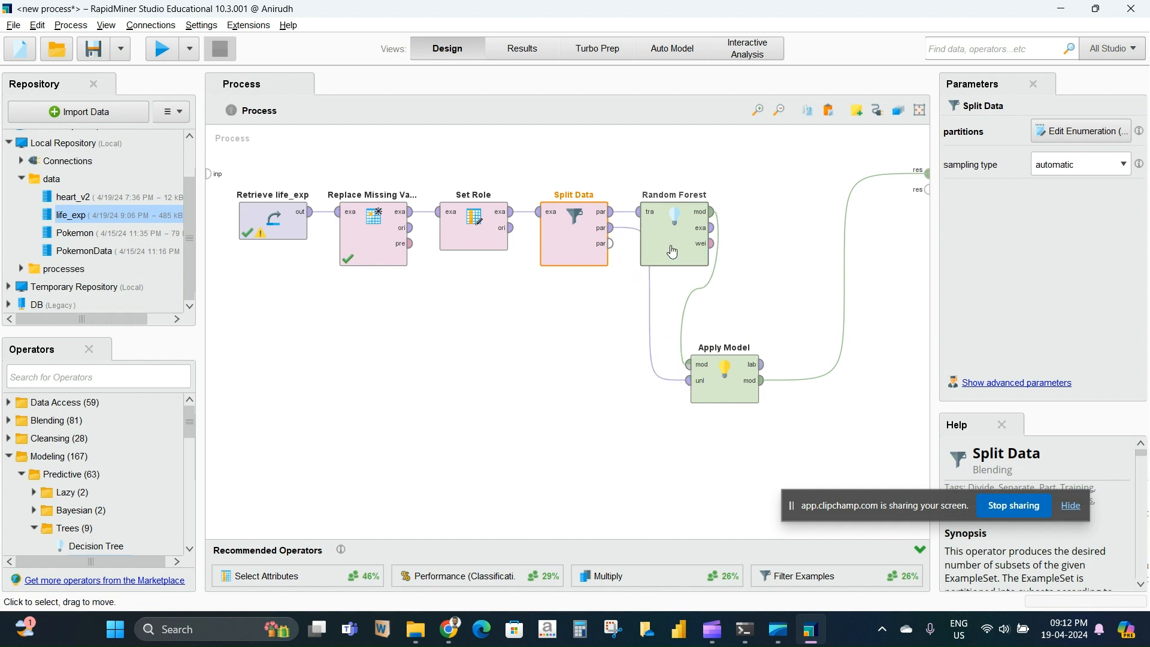
{"action": "left_click_drag", "start_coordinate": [673, 246], "coordinate": [702, 249]}
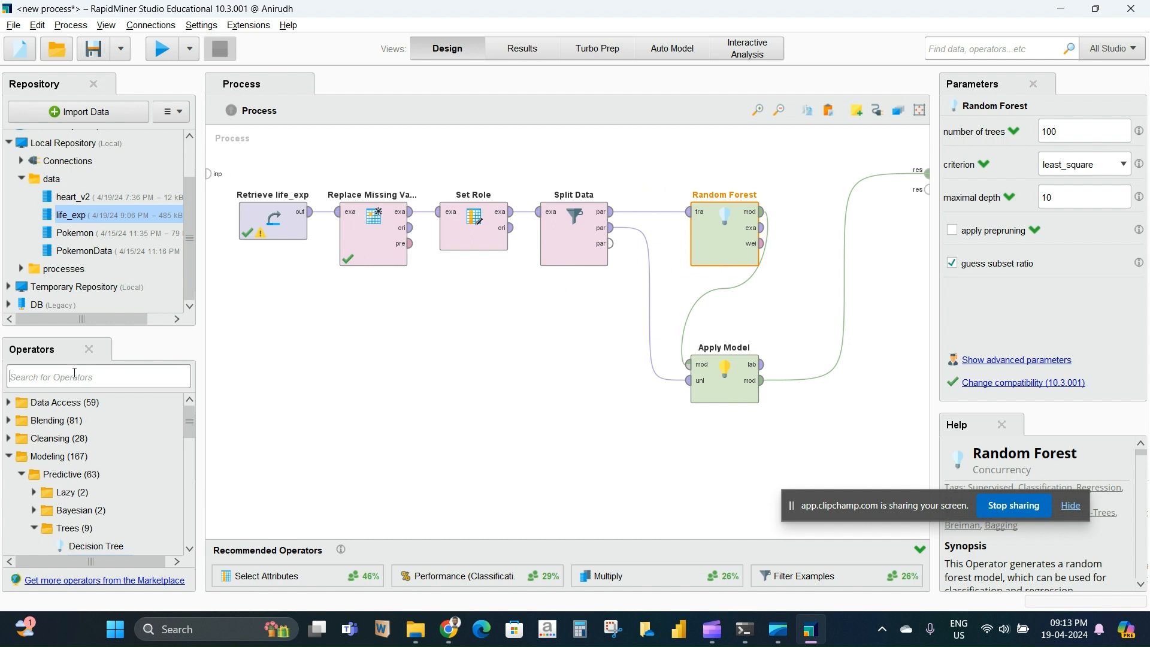
Step: Search the operators for "validation" and place the Performance operator beside Random Forest
{"action": "type", "text": "validation"}
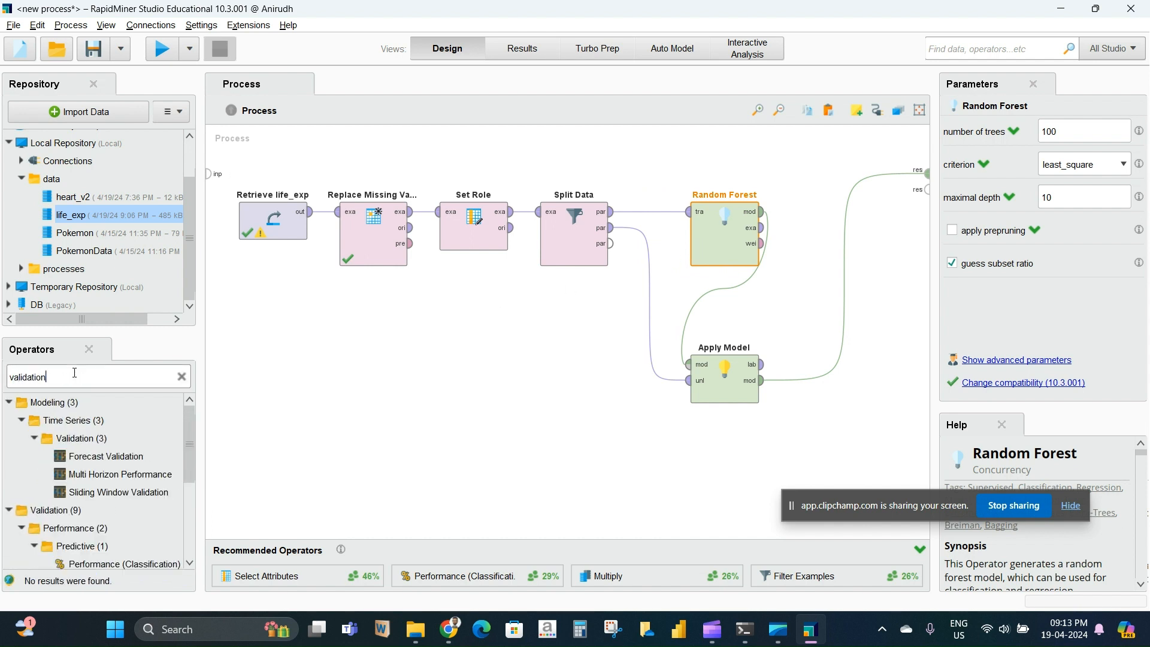
{"action": "scroll", "coordinate": [16, 488], "scroll_direction": "down", "scroll_amount": 3}
{"action": "scroll", "coordinate": [16, 488], "scroll_direction": "down", "scroll_amount": 2}
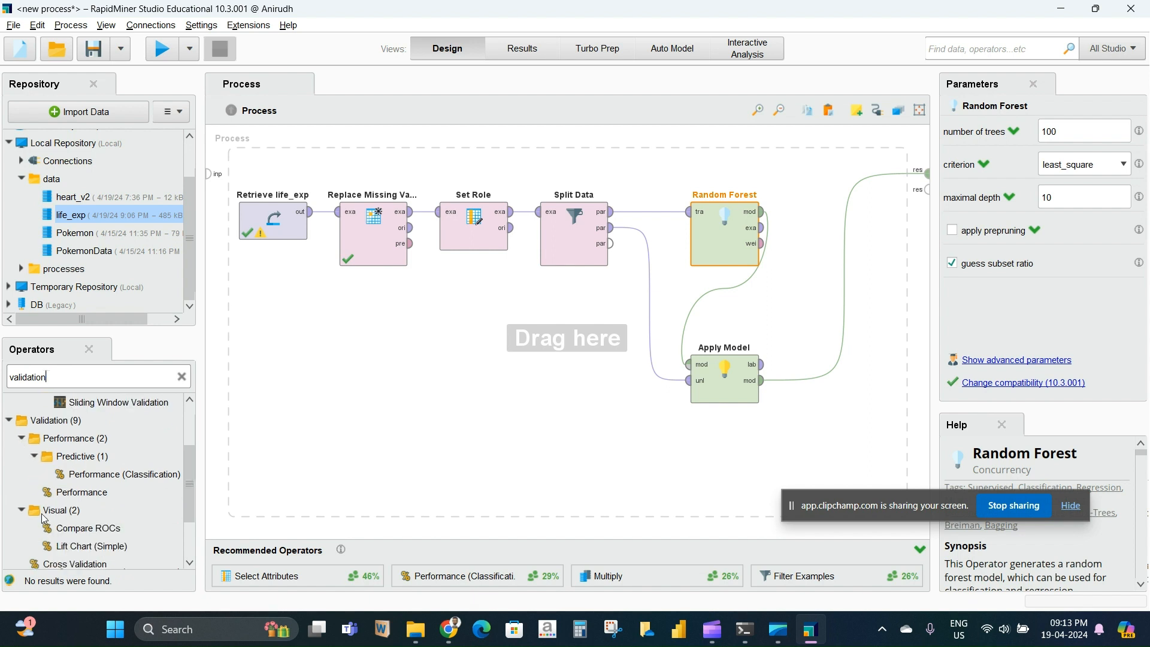
{"action": "left_click_drag", "start_coordinate": [94, 496], "coordinate": [236, 473]}
{"action": "left_click_drag", "start_coordinate": [814, 232], "coordinate": [818, 233]}
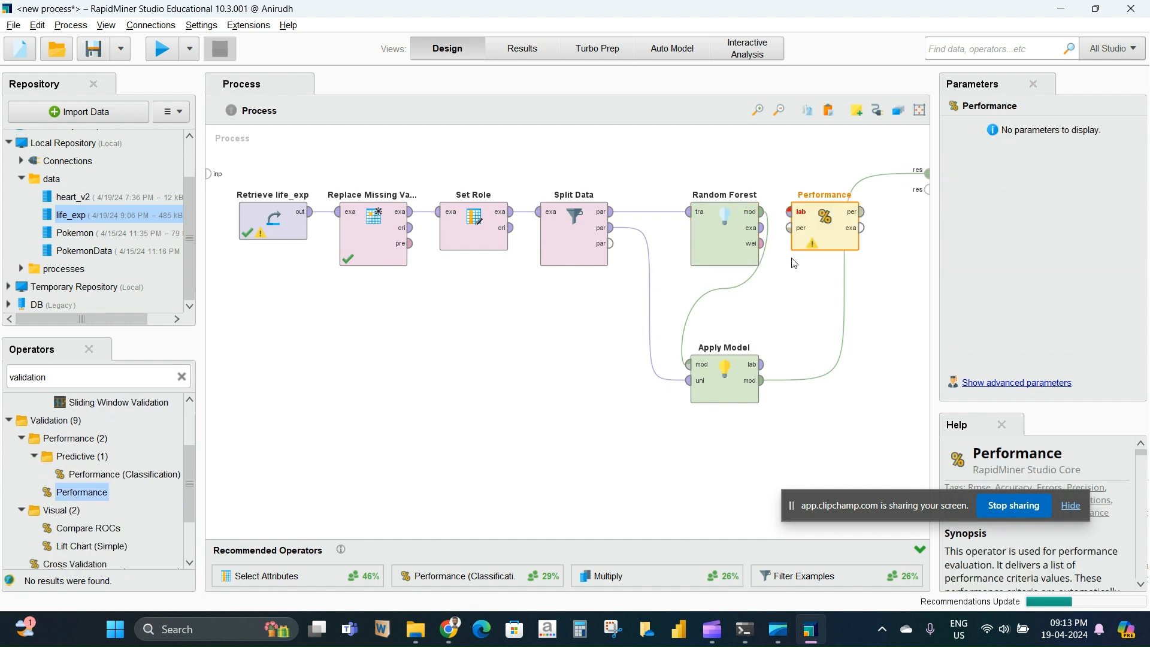
Step: Connect Apply Model's labelled output to the Performance operator's lab input and move Random Forest up, clear of the connections
{"action": "left_click", "coordinate": [761, 364]}
{"action": "left_click", "coordinate": [785, 215]}
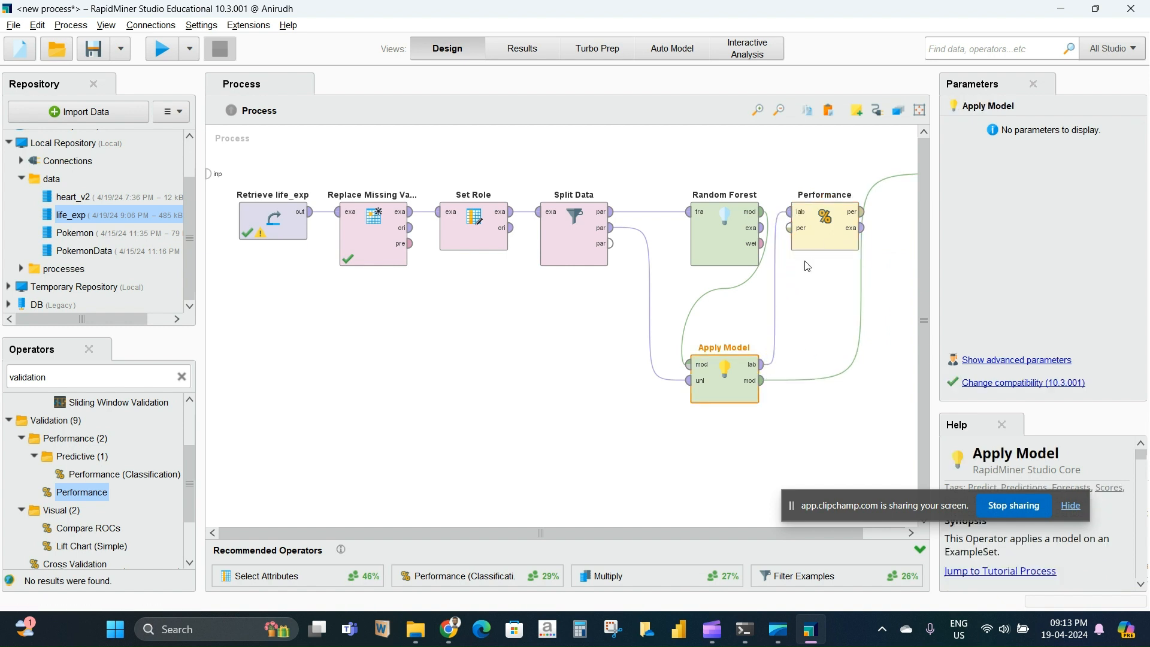
{"action": "left_click", "coordinate": [823, 218]}
{"action": "left_click_drag", "start_coordinate": [737, 227], "coordinate": [688, 190]}
{"action": "left_click", "coordinate": [827, 225]}
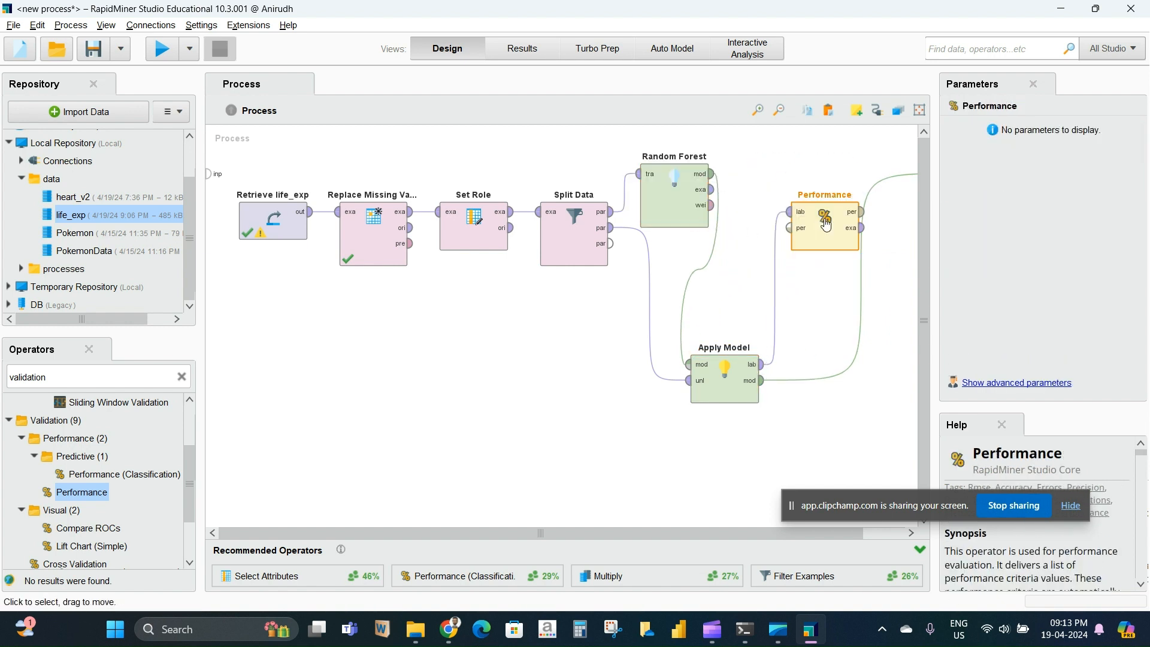
Step: Move the Performance operator up beside Random Forest and connect its per output to the second process result port
{"action": "left_click_drag", "start_coordinate": [817, 225], "coordinate": [816, 187]}
{"action": "left_click", "coordinate": [861, 173]}
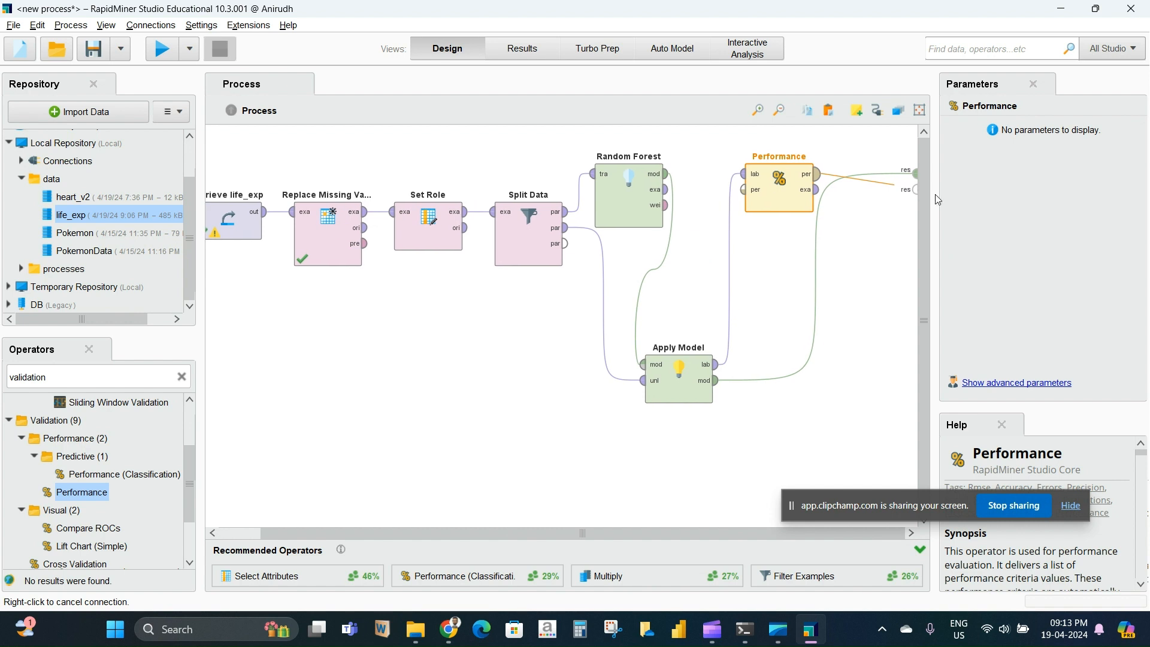
{"action": "left_click", "coordinate": [915, 189]}
{"action": "left_click_drag", "start_coordinate": [781, 204], "coordinate": [732, 203]}
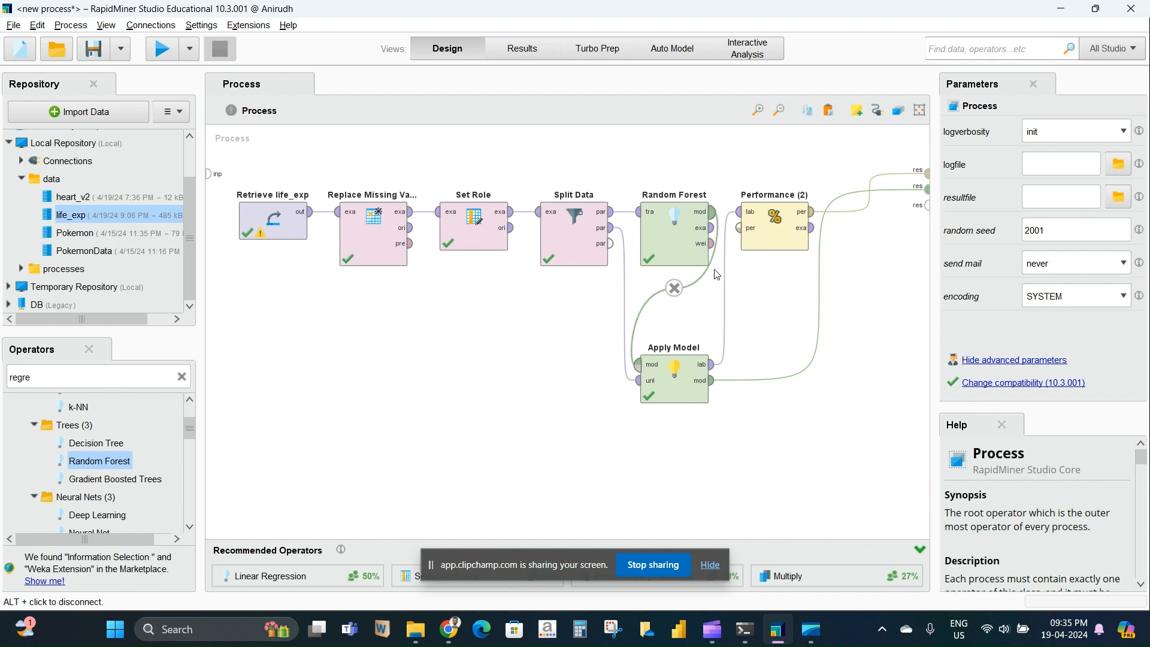
Step: Enable correlation and squared correlation on the regression Performance operator and set its main criterion to squared_correlation
{"action": "left_click", "coordinate": [757, 237]}
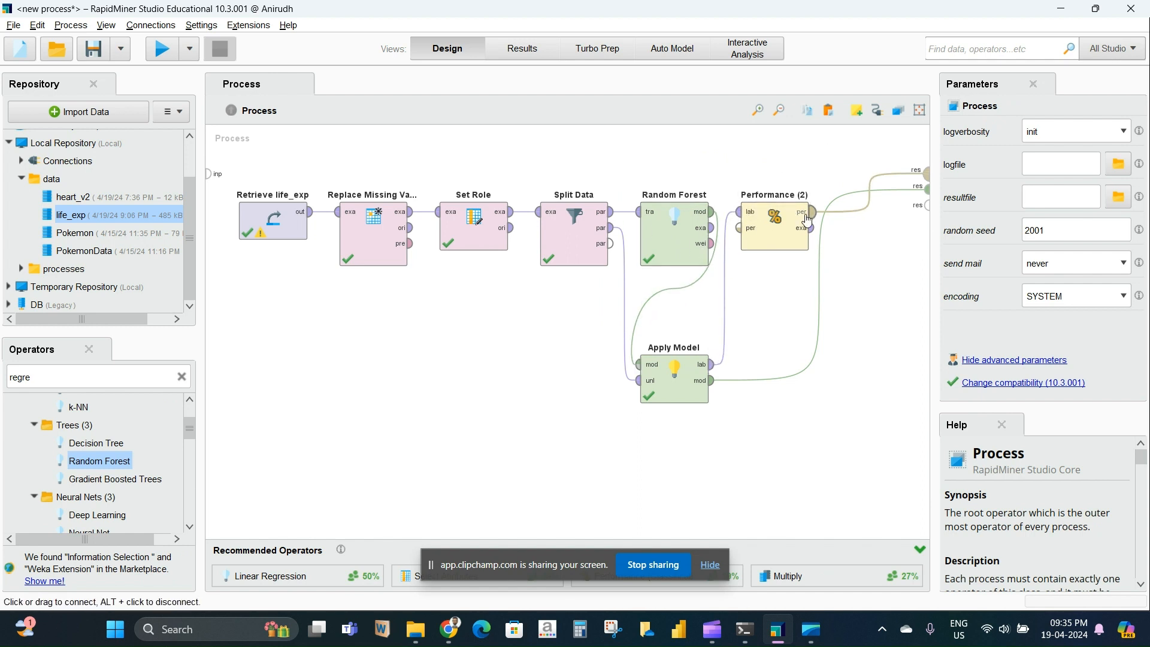
{"action": "scroll", "coordinate": [1024, 239], "scroll_direction": "down", "scroll_amount": 3}
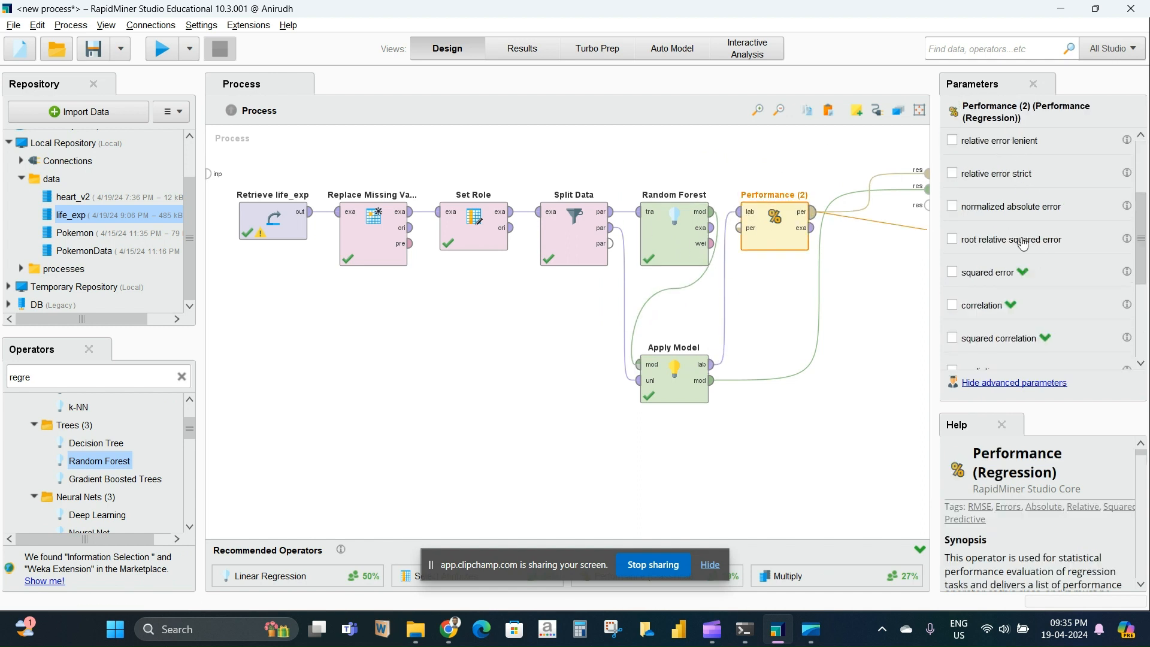
{"action": "scroll", "coordinate": [1025, 242], "scroll_direction": "down", "scroll_amount": 3}
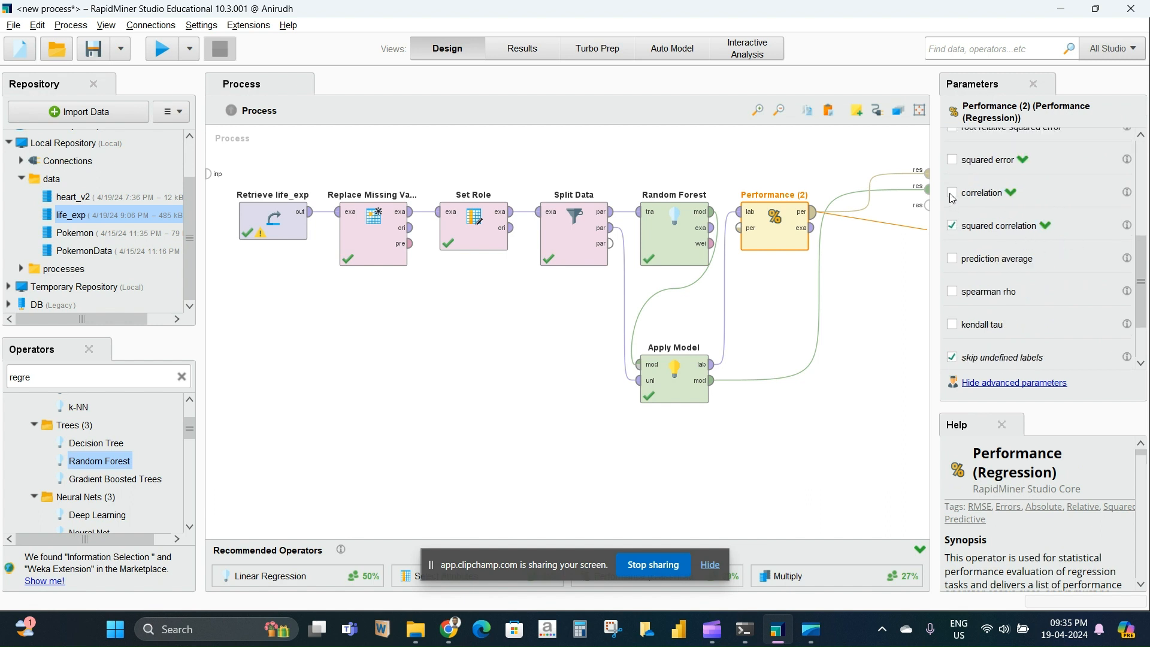
{"action": "scroll", "coordinate": [1004, 241], "scroll_direction": "up", "scroll_amount": 6}
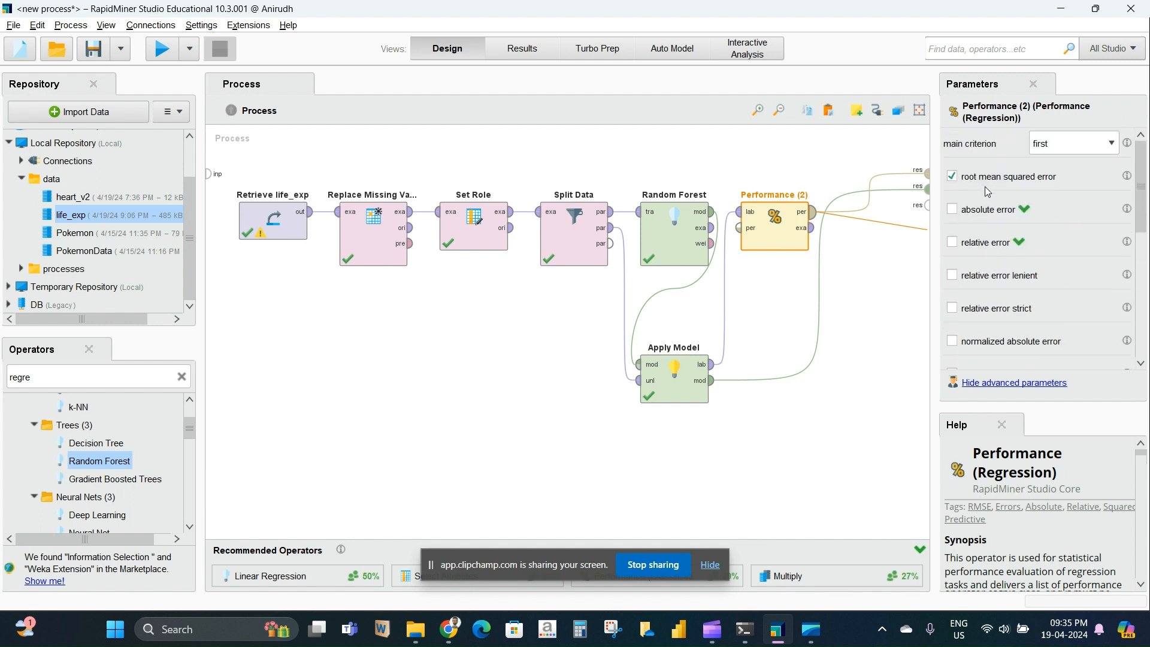
{"action": "left_click", "coordinate": [1108, 143]}
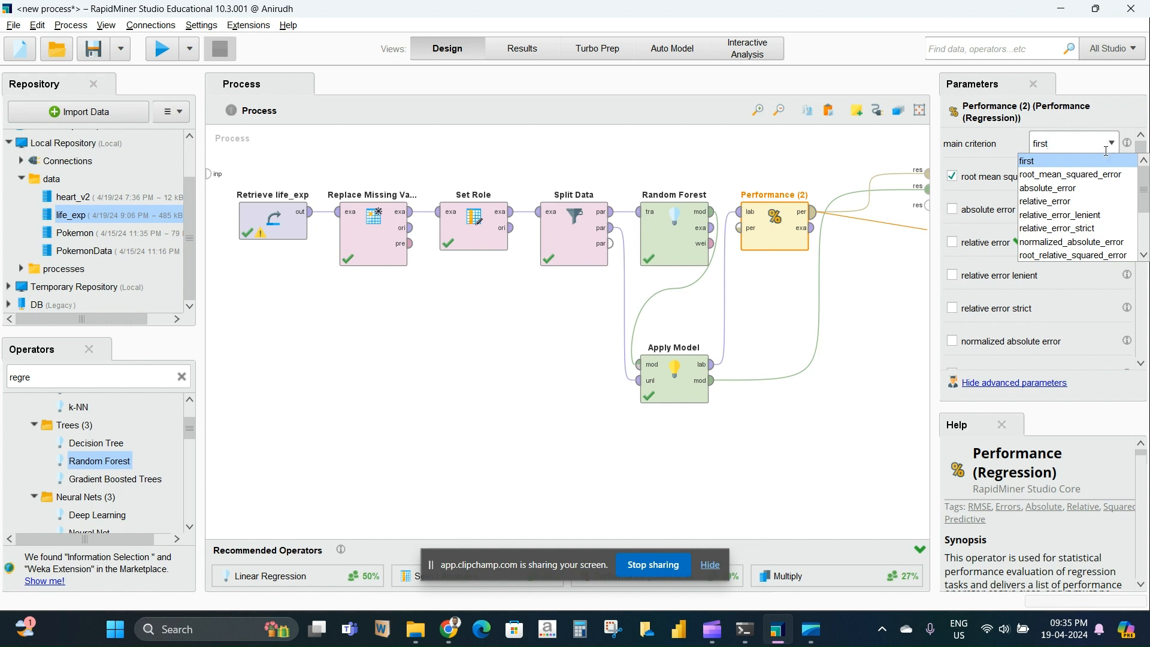
{"action": "scroll", "coordinate": [1081, 230], "scroll_direction": "down", "scroll_amount": 1}
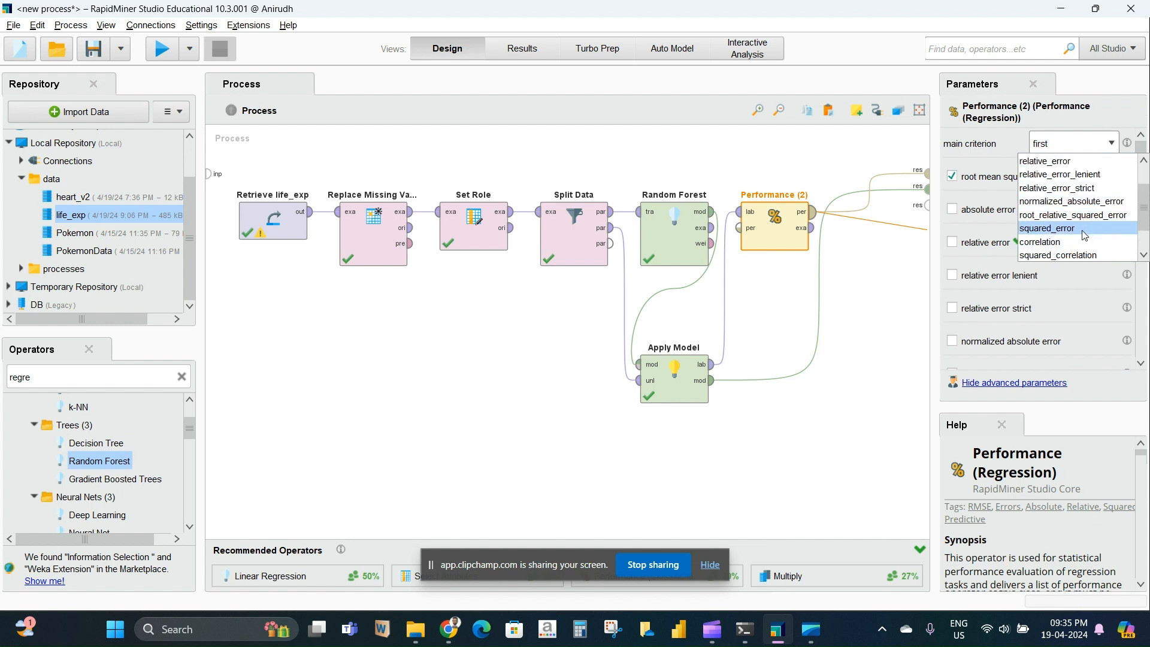
{"action": "left_click", "coordinate": [1072, 254]}
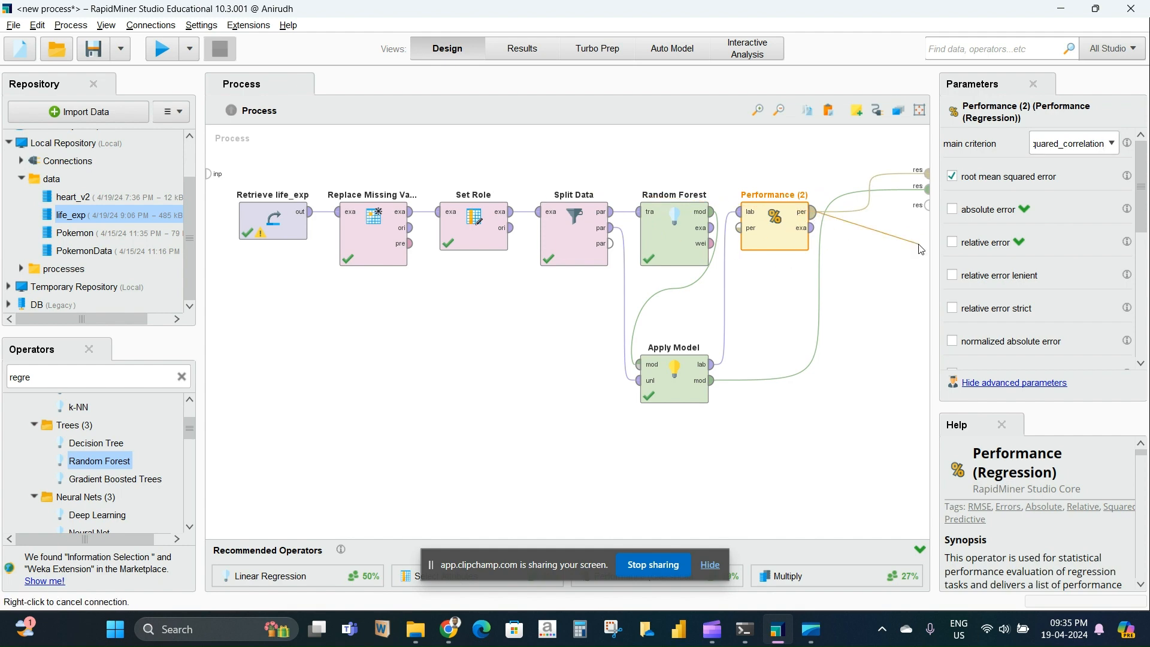
Step: Run the process and inspect the Random Forest results, viewing the Model 22 tree, the model list and the annotations
{"action": "left_click", "coordinate": [166, 52]}
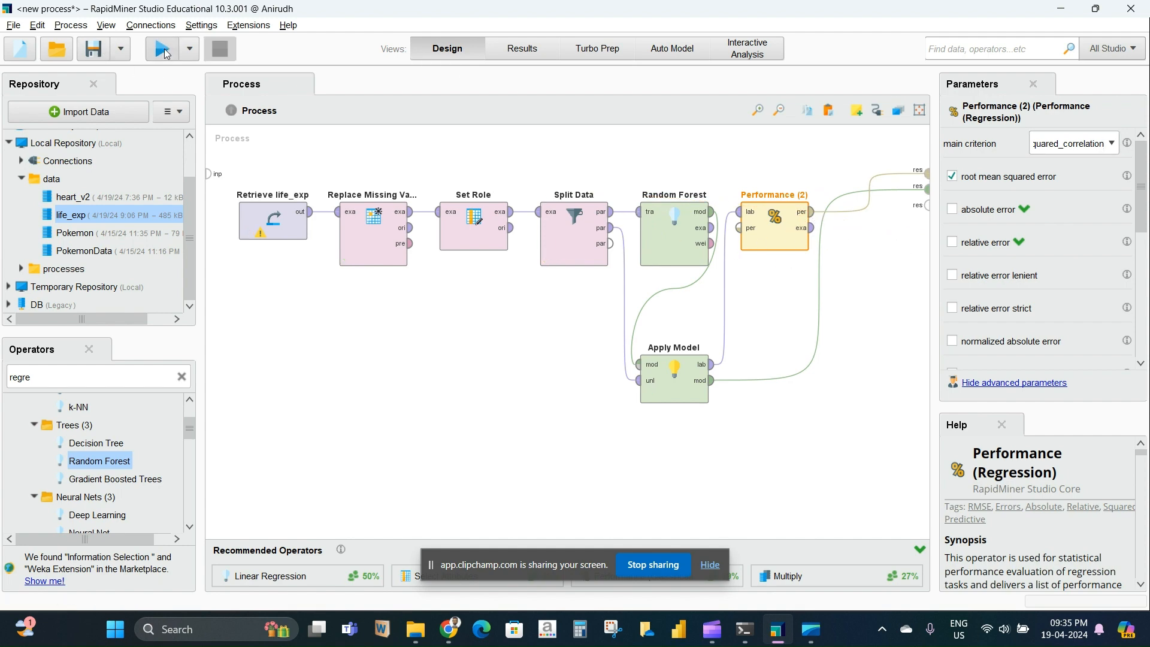
{"action": "left_click", "coordinate": [52, 533]}
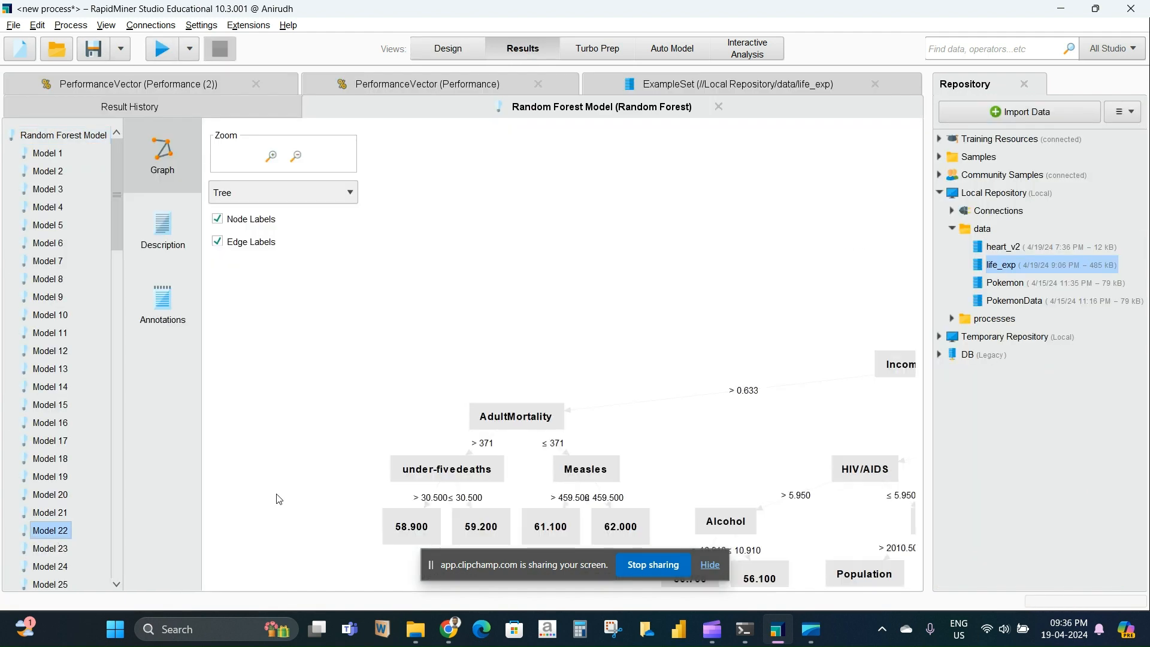
{"action": "scroll", "coordinate": [85, 413], "scroll_direction": "down", "scroll_amount": 20}
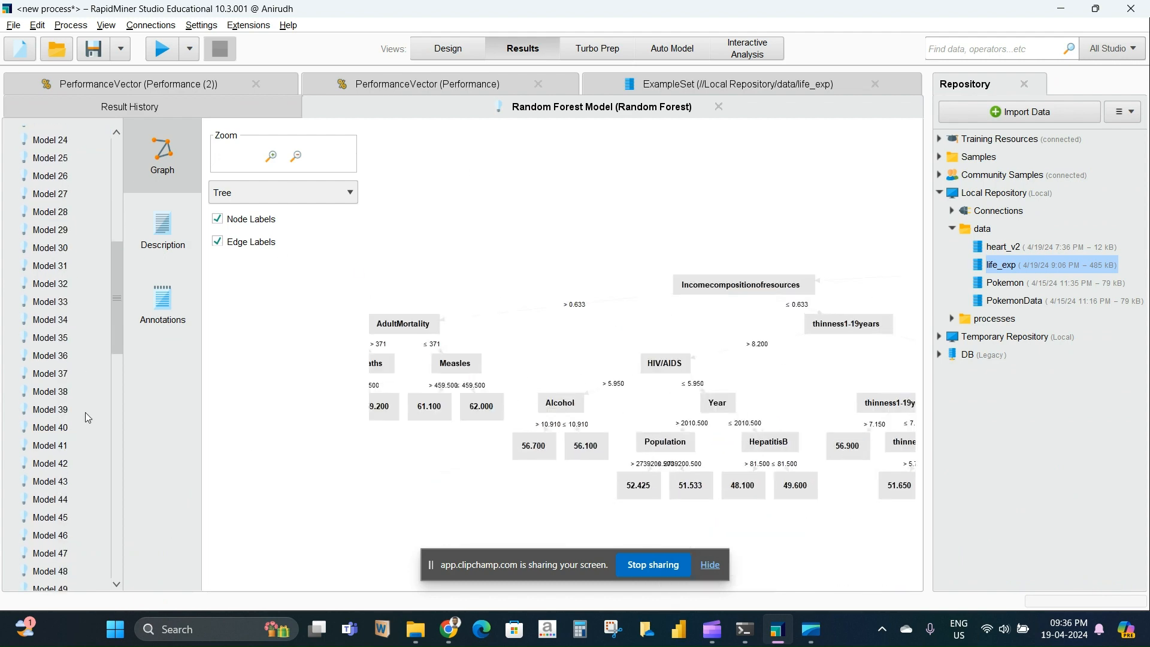
{"action": "scroll", "coordinate": [95, 548], "scroll_direction": "down", "scroll_amount": 4}
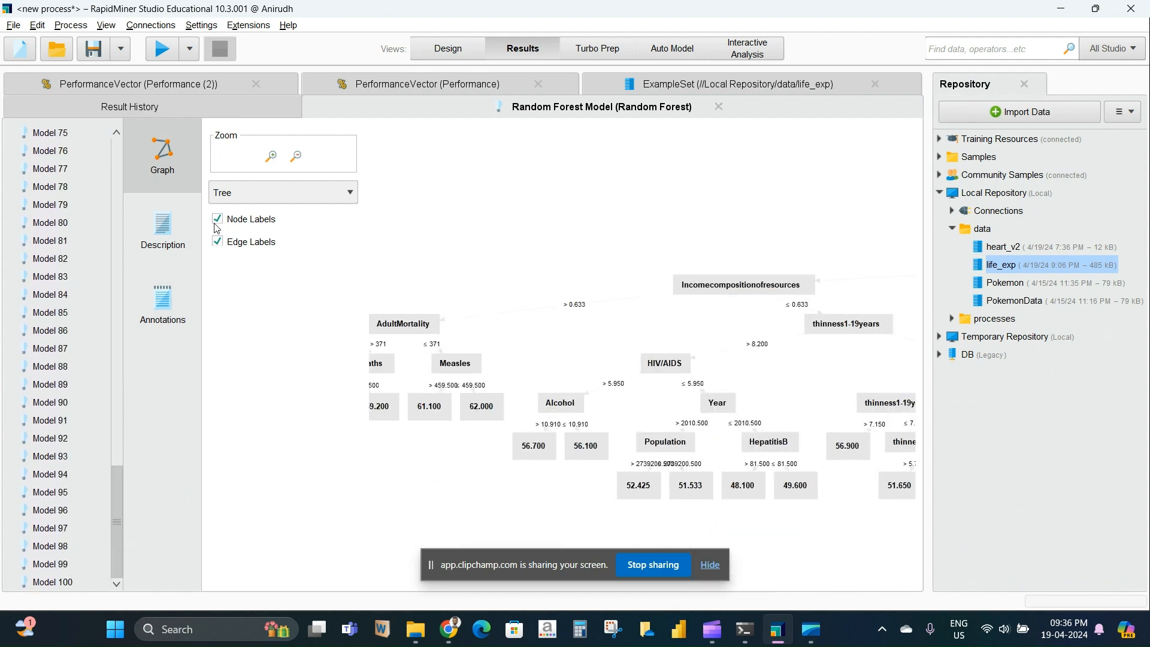
{"action": "left_click", "coordinate": [163, 302]}
{"action": "left_click", "coordinate": [163, 155]}
Step: Review the squared error and squared correlation in the two performance vectors, and return to the process design
{"action": "left_click", "coordinate": [393, 84]}
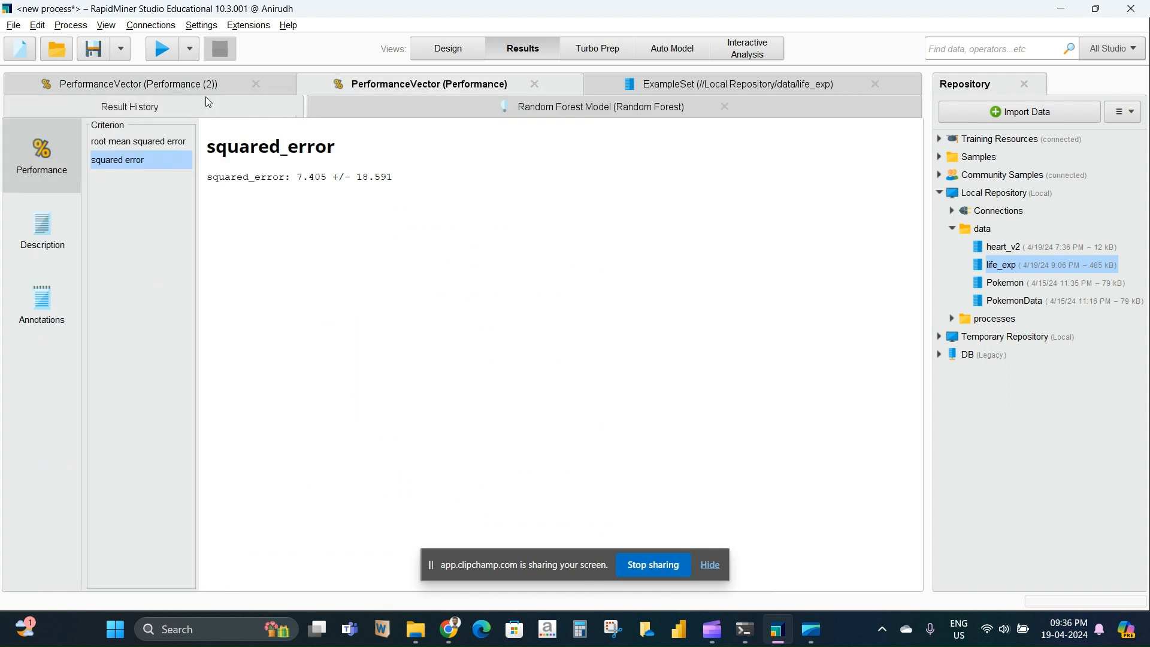
{"action": "left_click", "coordinate": [205, 95]}
{"action": "left_click", "coordinate": [131, 179]}
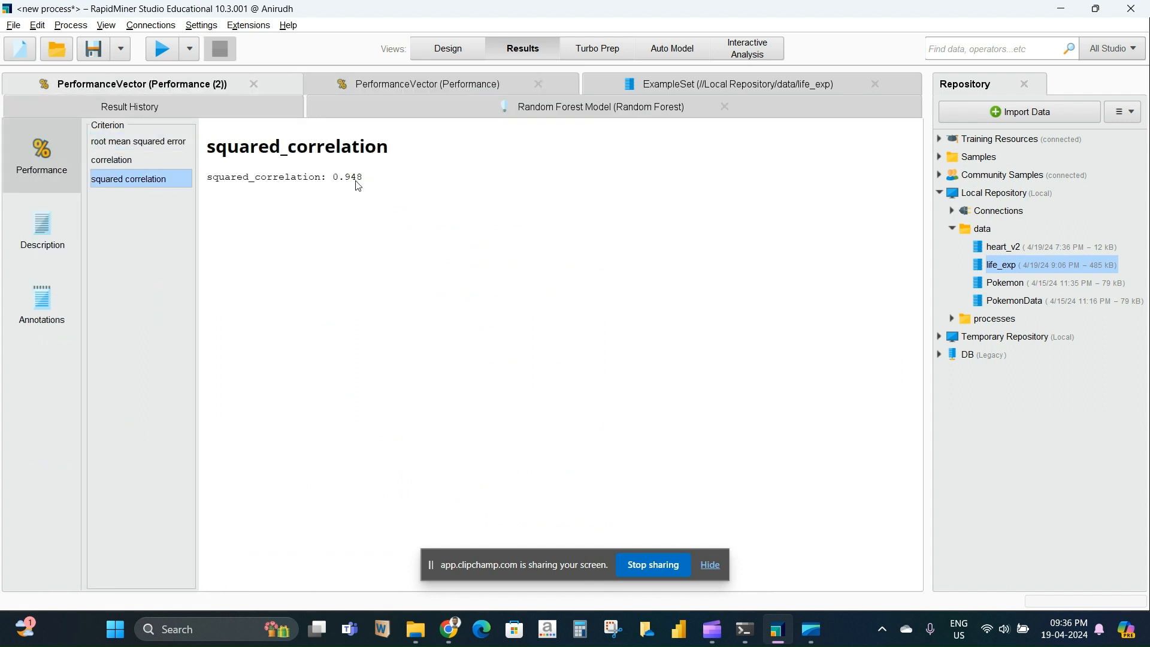
{"action": "left_click", "coordinate": [312, 103]}
{"action": "left_click", "coordinate": [205, 89]}
{"action": "left_click", "coordinate": [446, 49]}
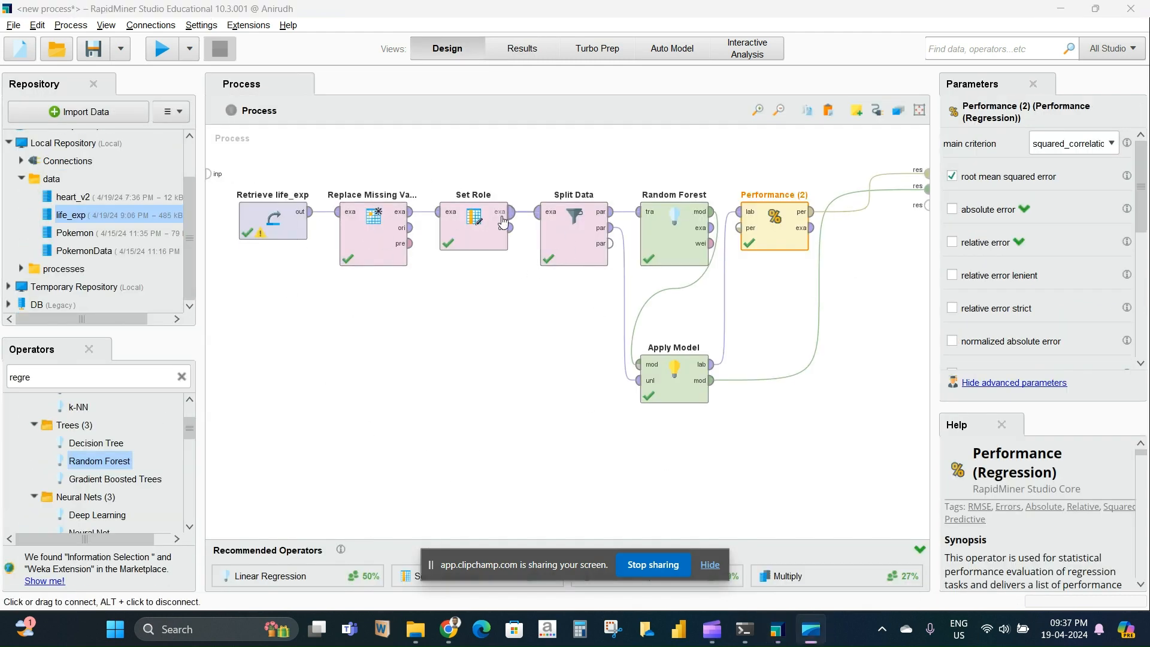
Step: Store the process in the Local Repository's processes folder under the name life_exp_RF
{"action": "left_click", "coordinate": [13, 26]}
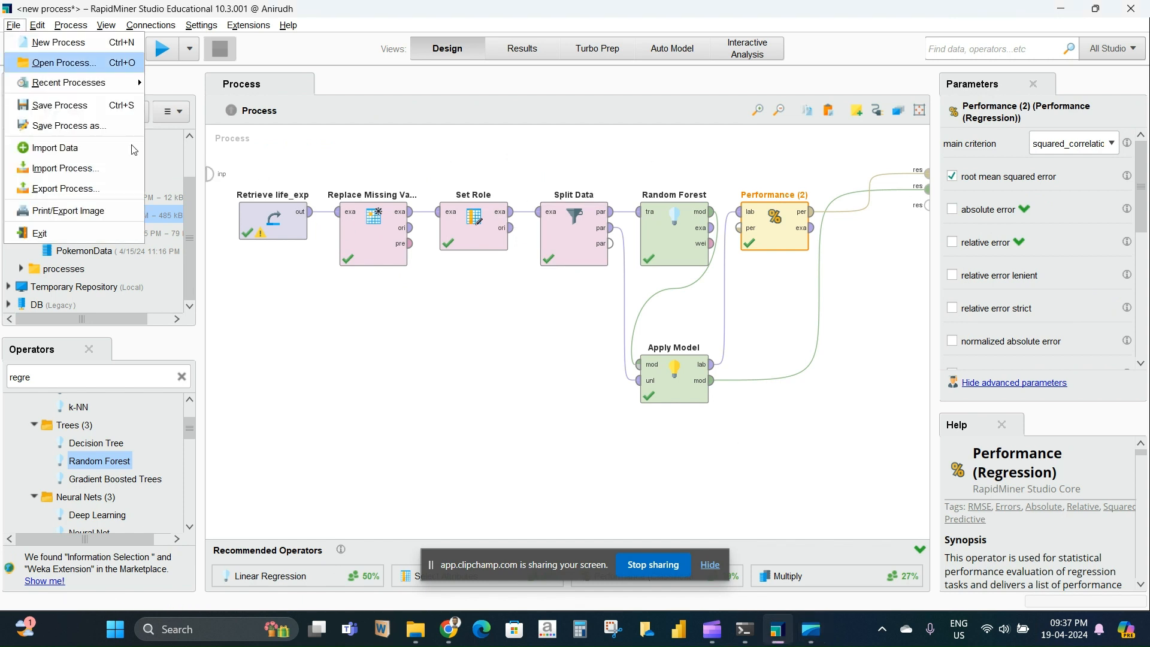
{"action": "left_click", "coordinate": [21, 269]}
{"action": "right_click", "coordinate": [55, 269]}
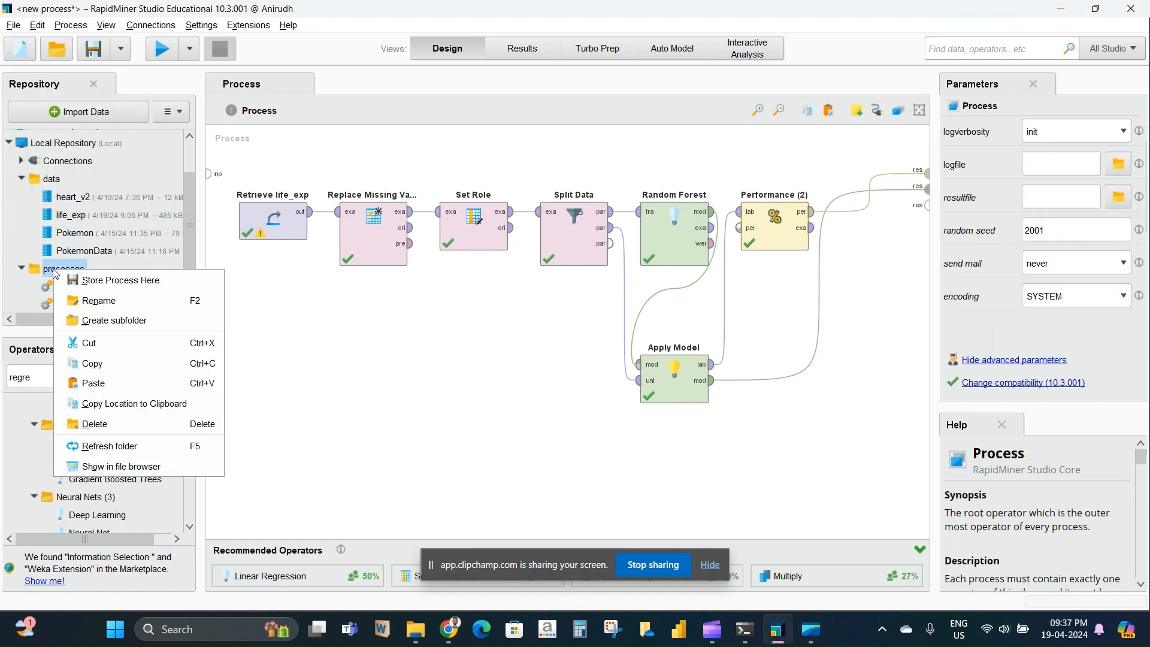
{"action": "left_click", "coordinate": [83, 280]}
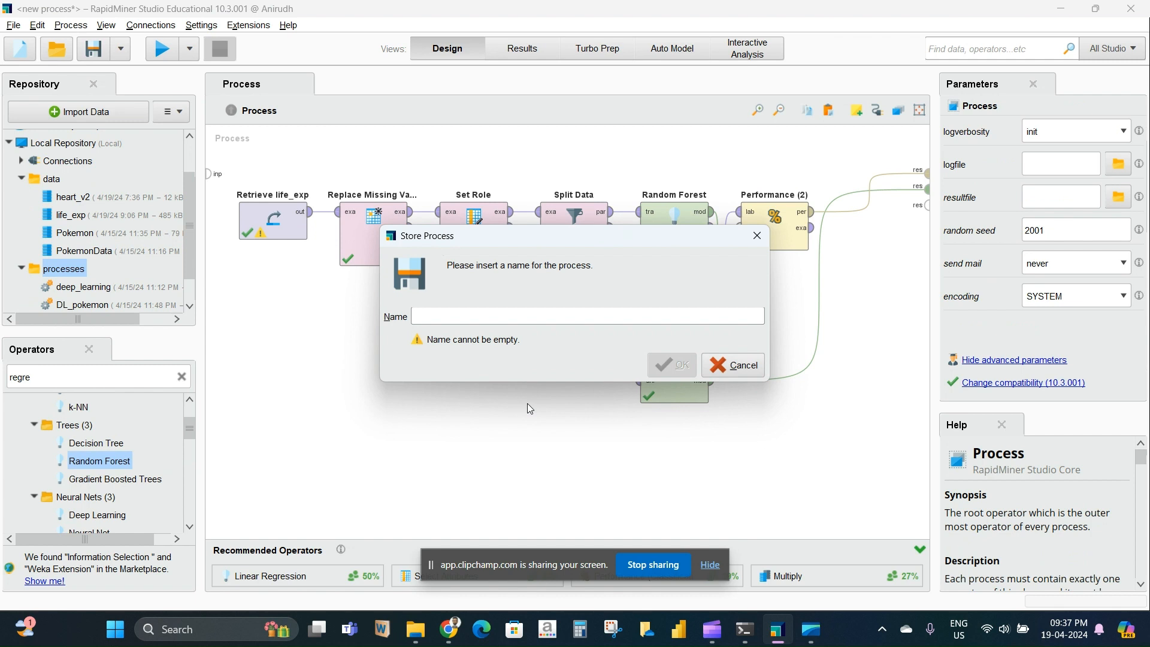
{"action": "type", "text": "life_expe"}
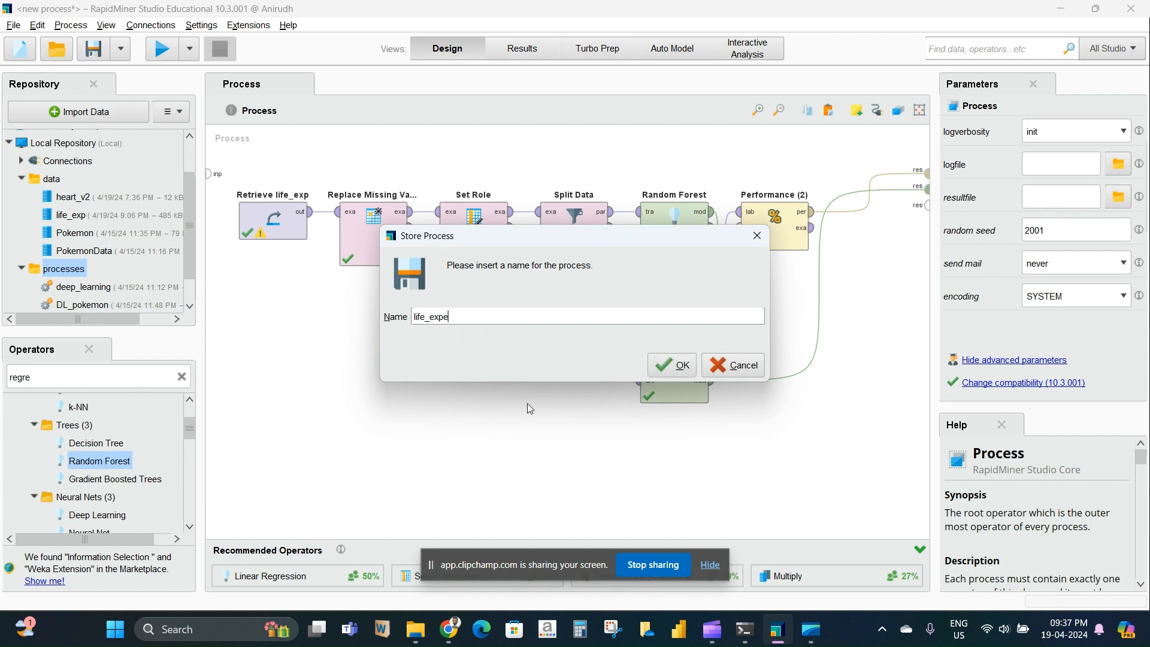
{"action": "type", "text": "ctency"}
{"action": "key", "text": "BackSpace"}
{"action": "key", "text": "BackSpace"}
{"action": "key", "text": "BackSpace"}
{"action": "key", "text": "BackSpace"}
{"action": "key", "text": "BackSpace"}
{"action": "key", "text": "BackSpace"}
{"action": "key", "text": "BackSpace"}
{"action": "type", "text": "_RF"}
{"action": "key", "text": "Return"}
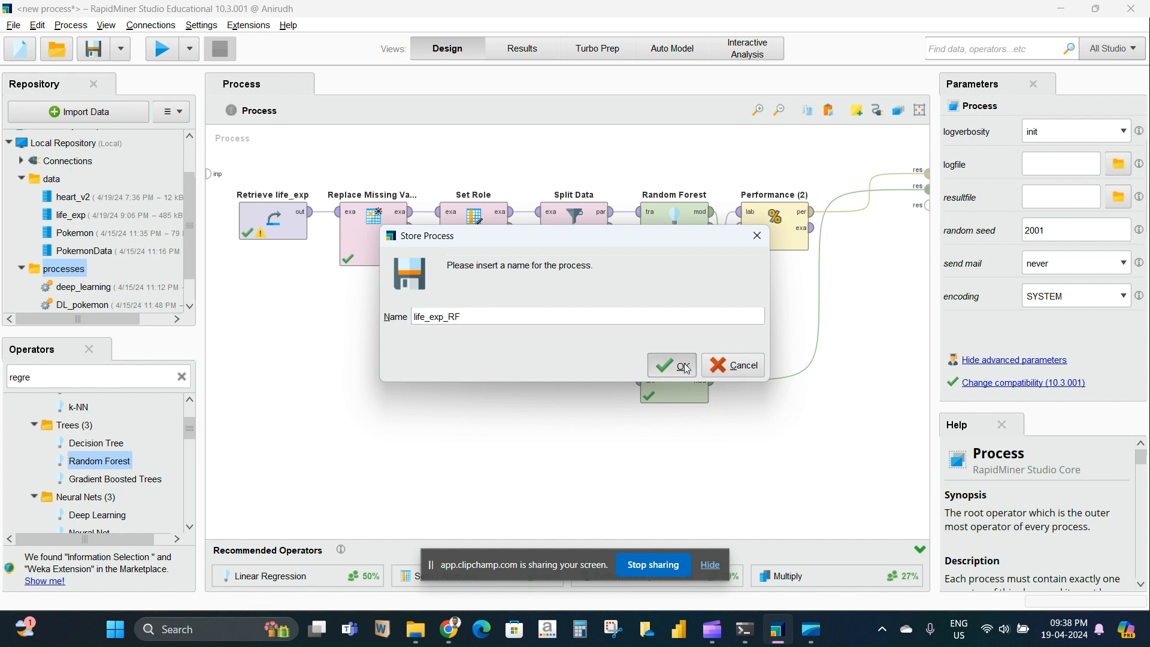